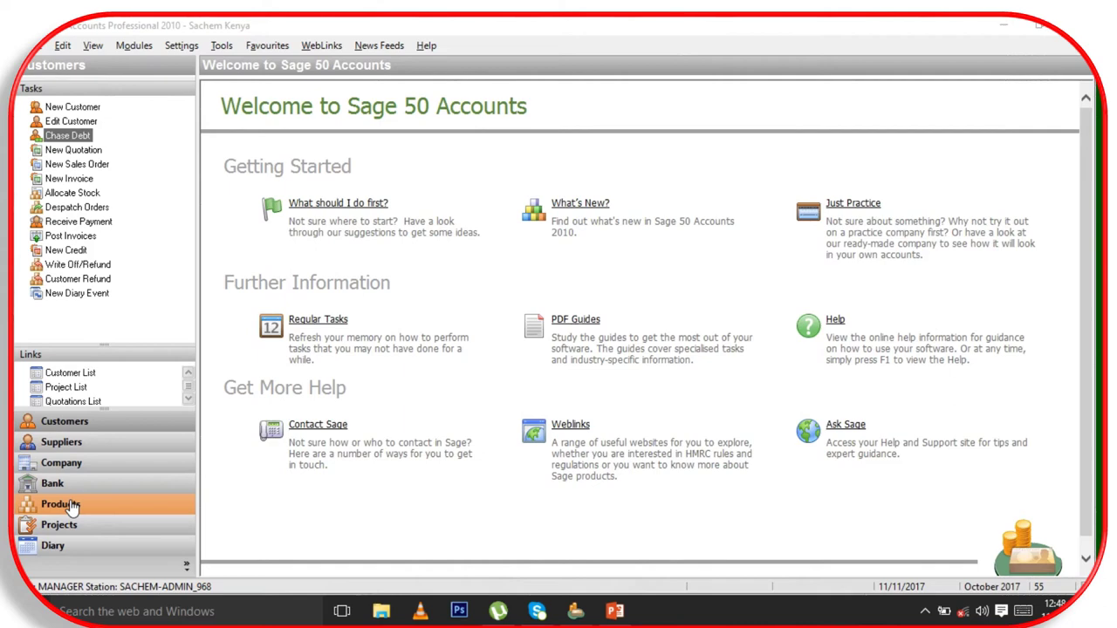
From the Products list, open a new product record and browse the existing product codes in the lookup.
left_click(73, 506)
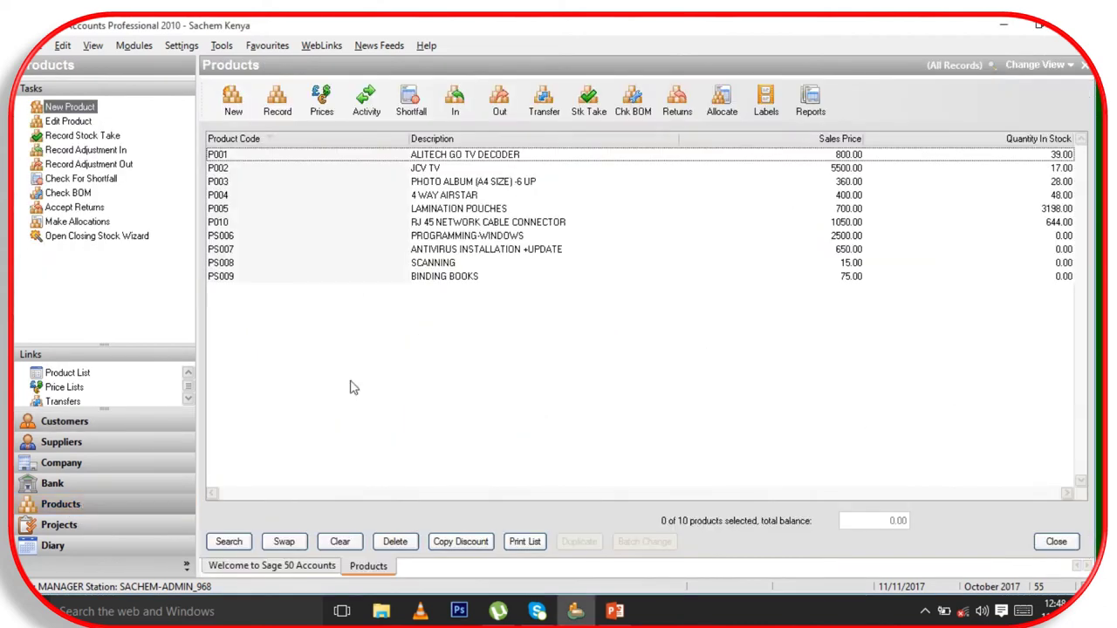
left_click(277, 109)
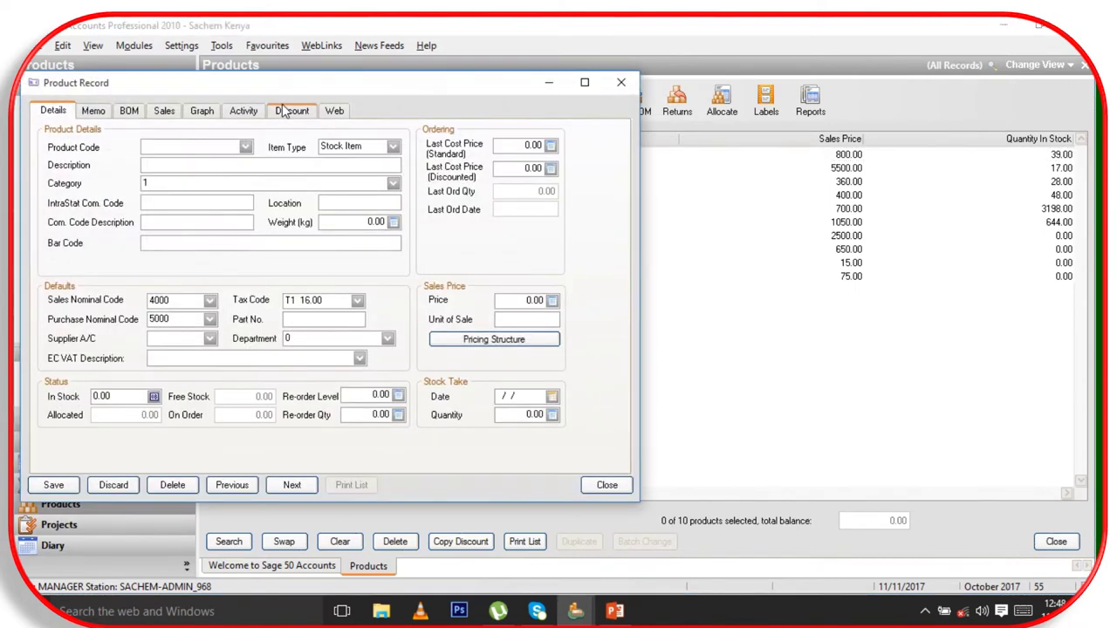
left_click(245, 146)
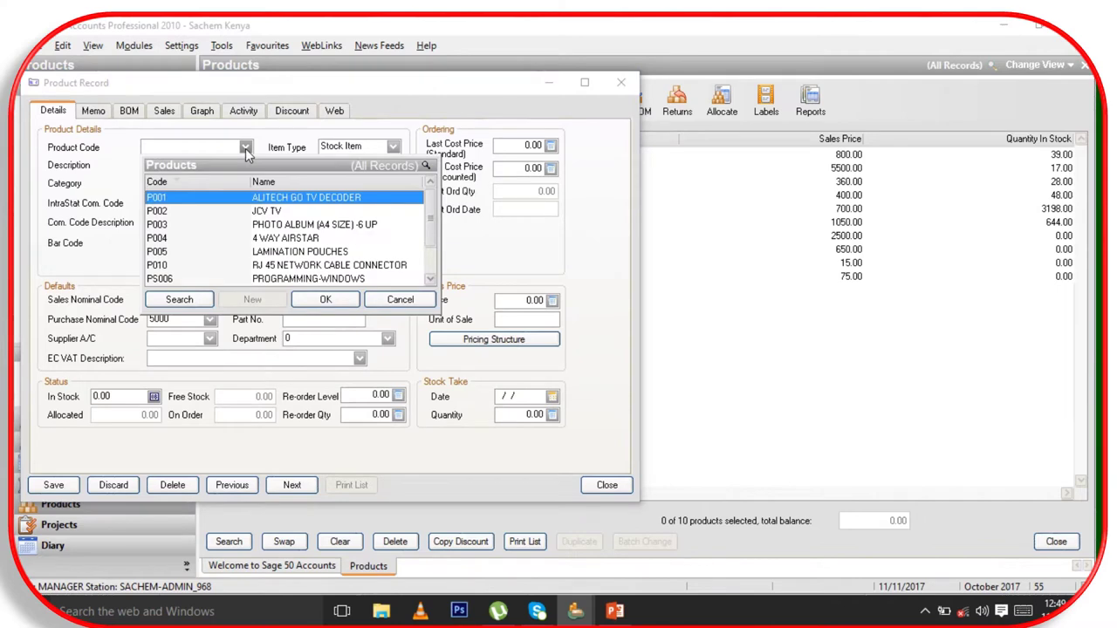
left_click(430, 279)
left_click(430, 279)
left_click(430, 279)
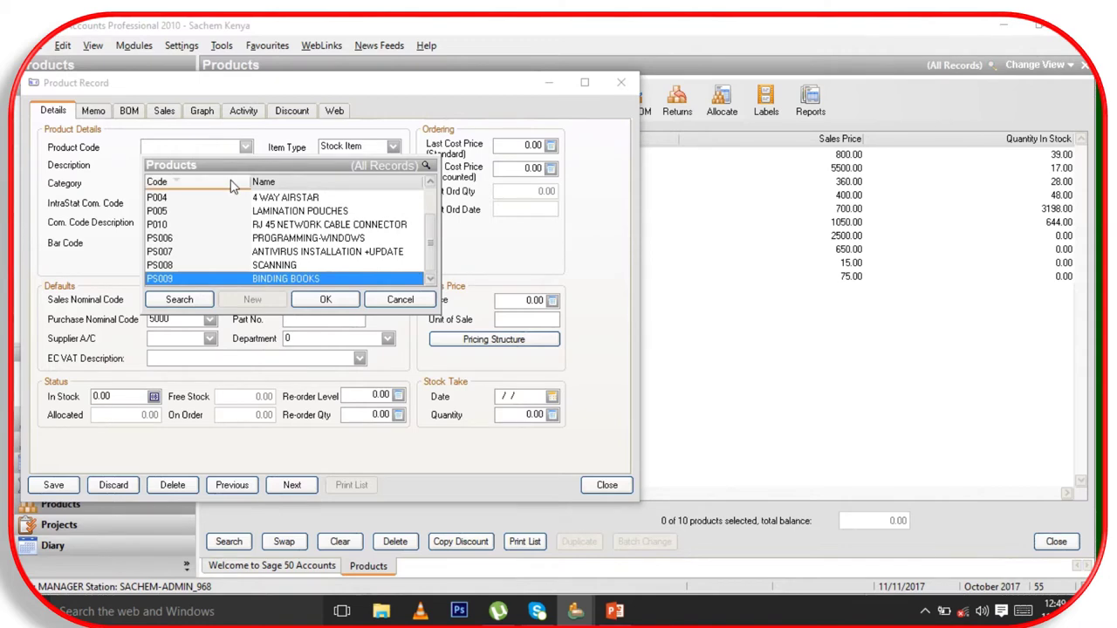
Enter product code P006 as a Stock Item.
left_click(184, 147)
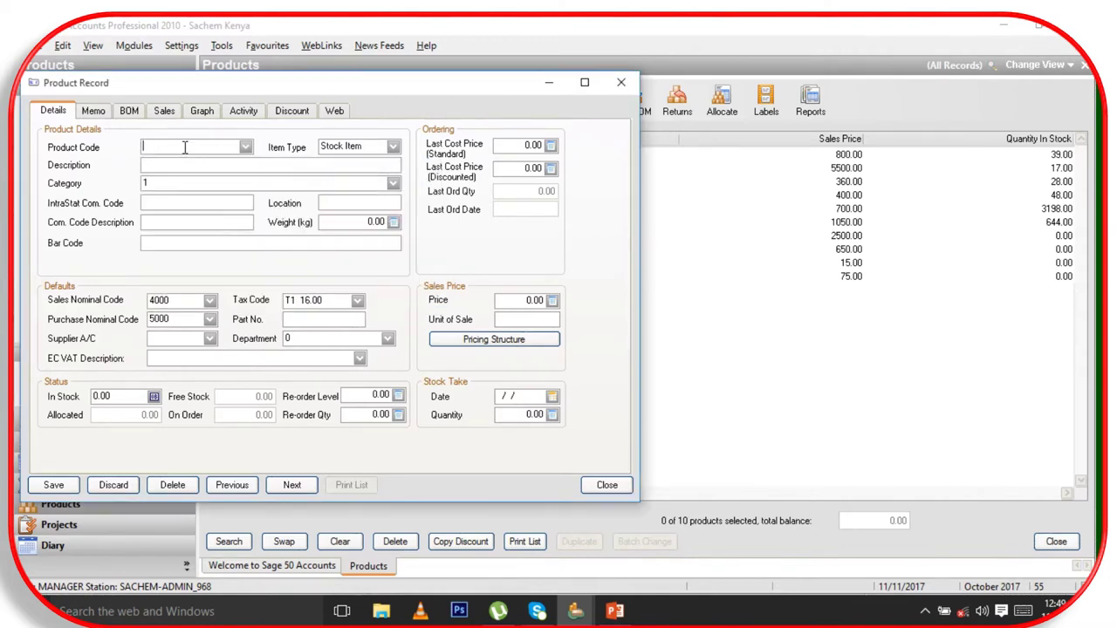
type("P")
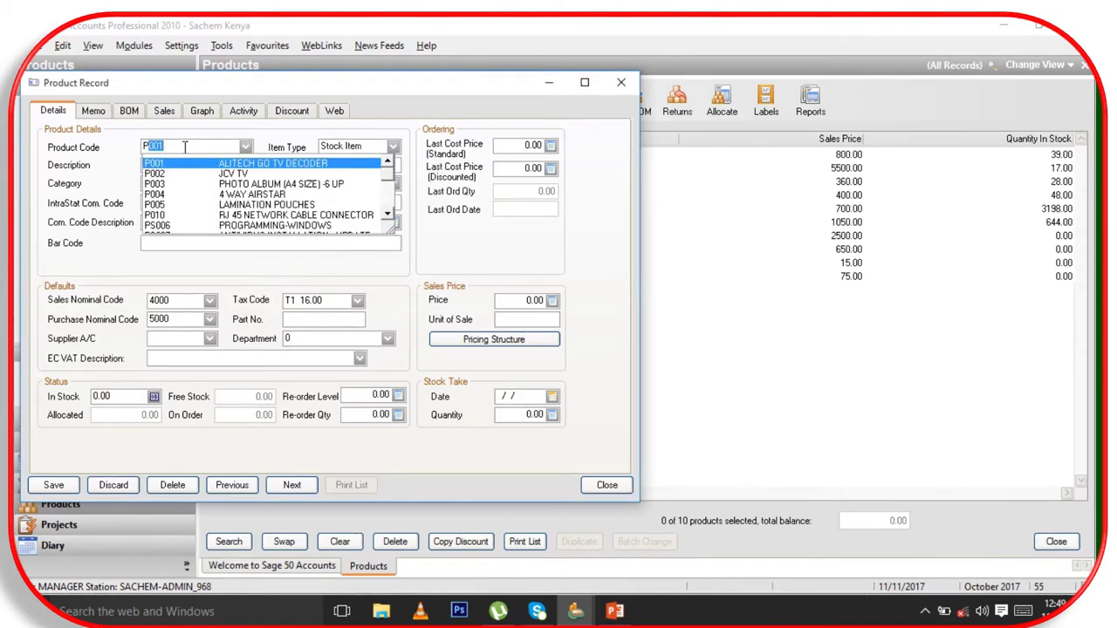
type("00")
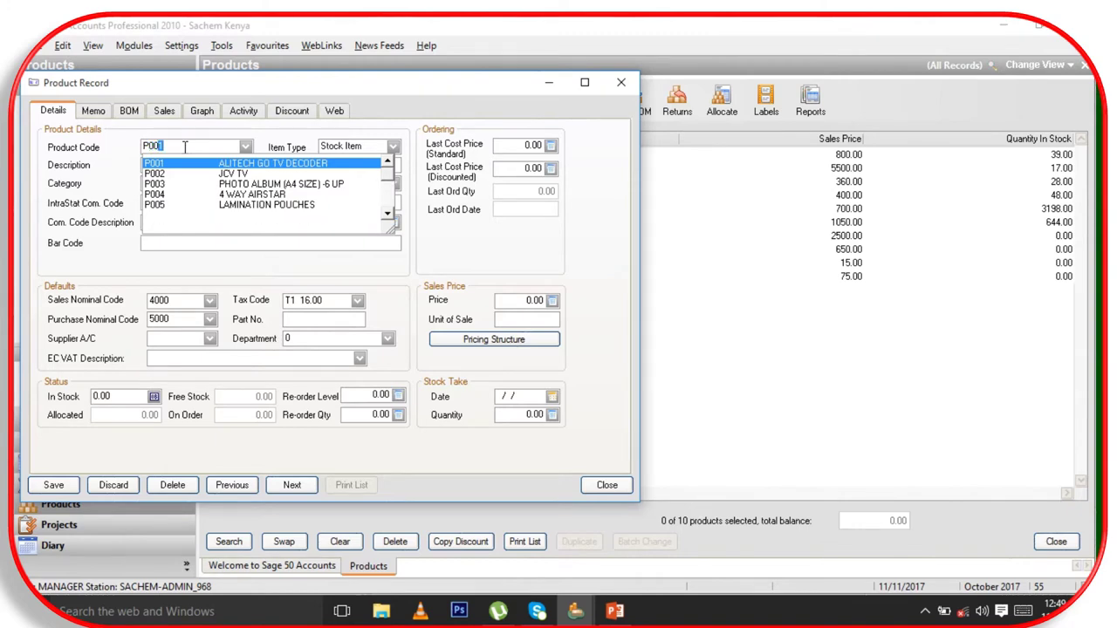
type("6")
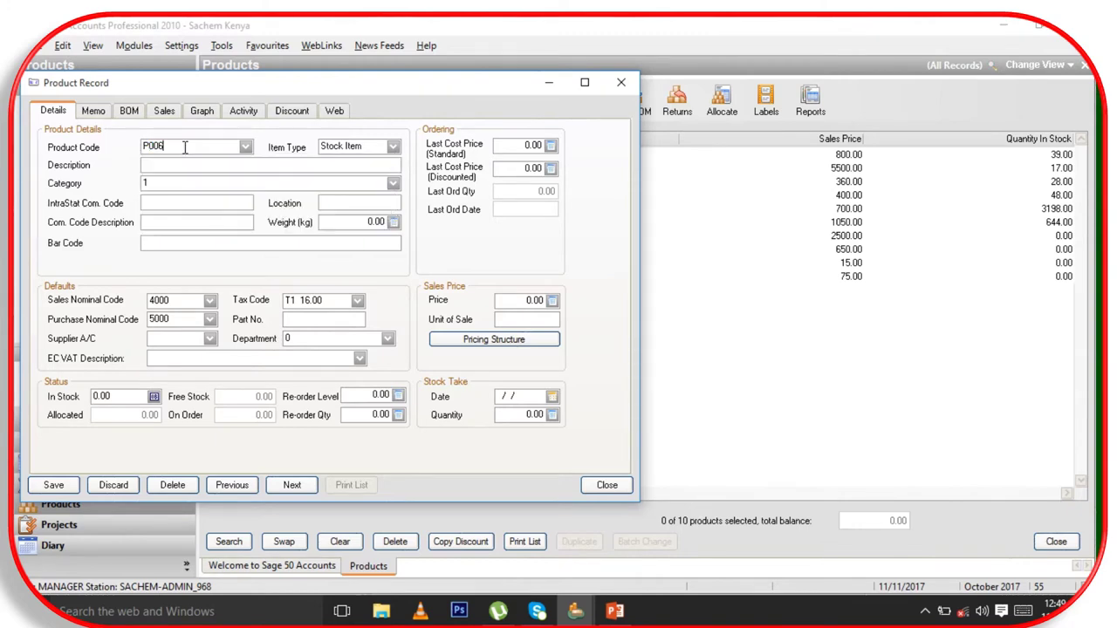
left_click(349, 149)
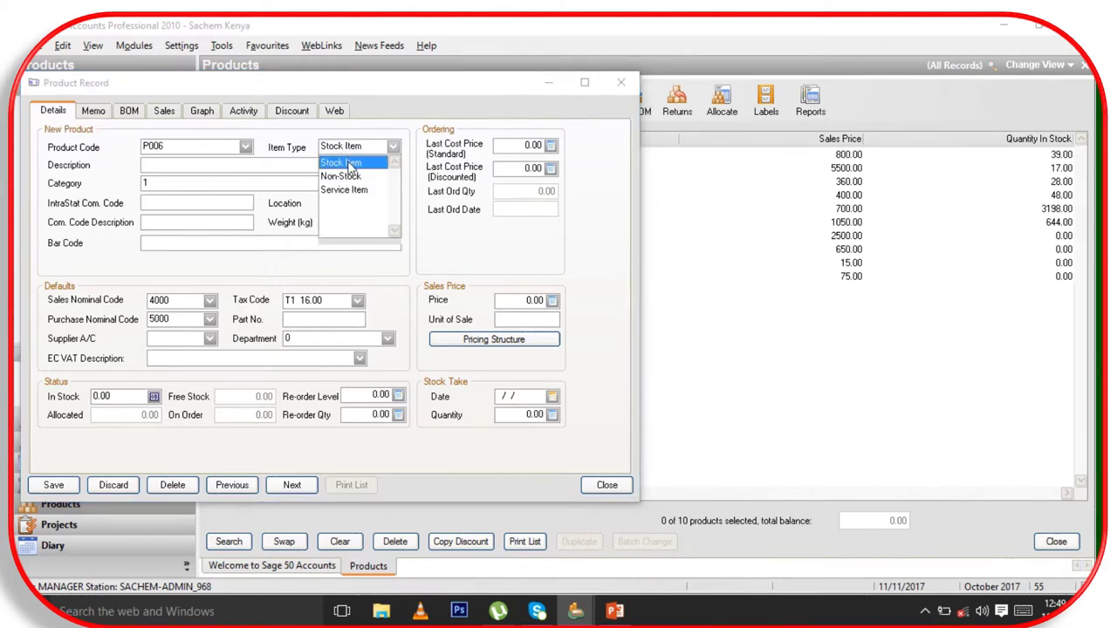
left_click(349, 163)
Describe P006 as 'laptop core i5, 500gb hdd, 8gb ram, 15" screen' with location japan.
left_click(233, 167)
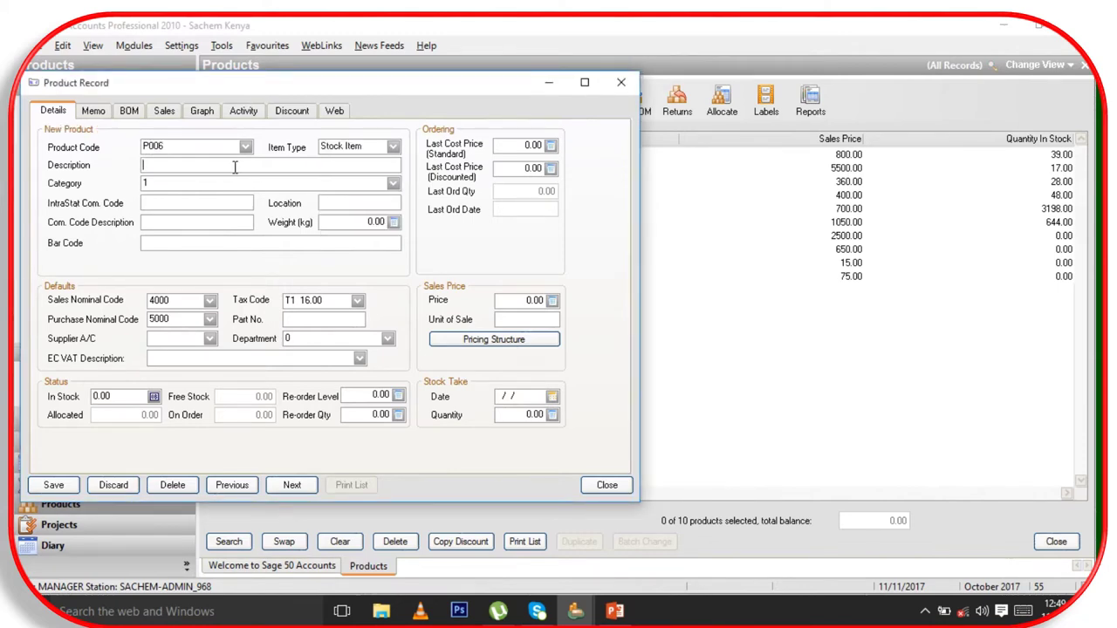
type("laptpo")
key("BackSpace")
key("BackSpace")
type("op")
type(" core ")
type("i5")
type(", 500")
type("hddd")
key("BackSpace")
key("BackSpace")
key("BackSpace")
key("BackSpace")
key("BackSpace")
type("0gb hdd, 8gb ram , 15\" scr")
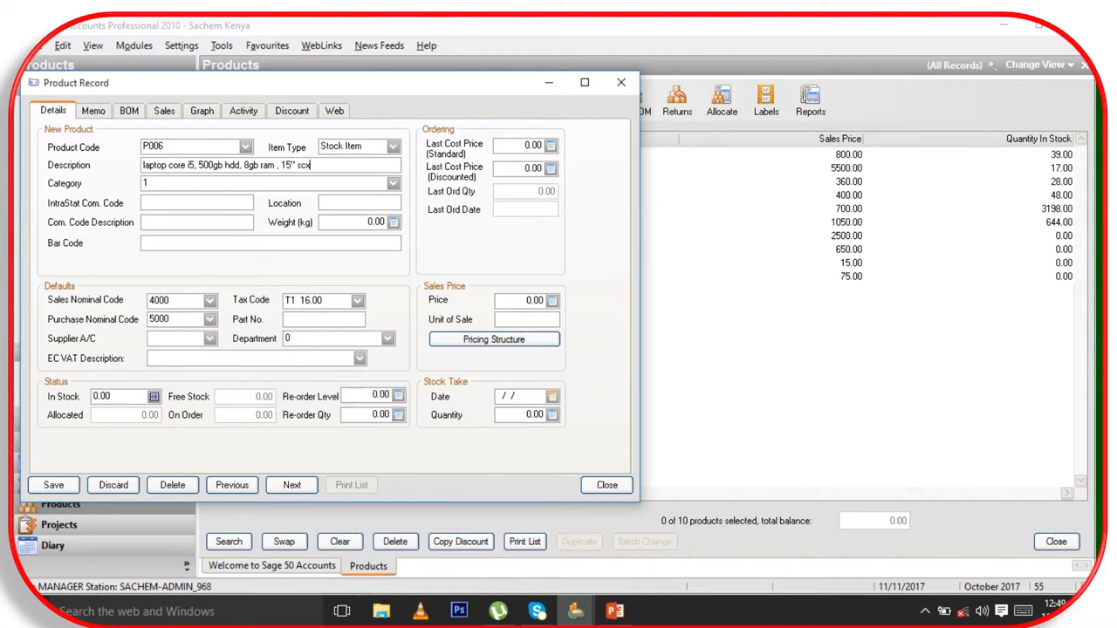
type("ee")
key("BackSpace")
key("BackSpace")
key("BackSpace")
type("reen")
key("F4")
type("japan")
left_click(176, 243)
type("t")
type("ap")
type("top")
left_click(167, 164)
key("Left")
key("Left")
type("hp")
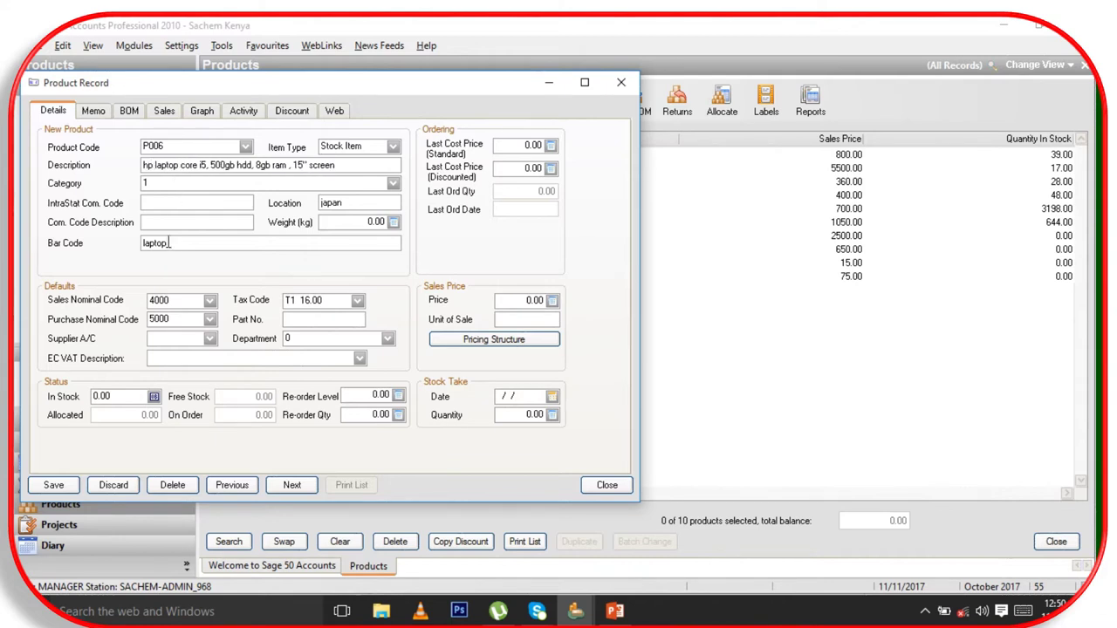
left_click(170, 242)
type("748458945977458")
Set tax code T1 16.00 and a sales price of 35000.00, correcting a mistyped 350000.
left_click(359, 300)
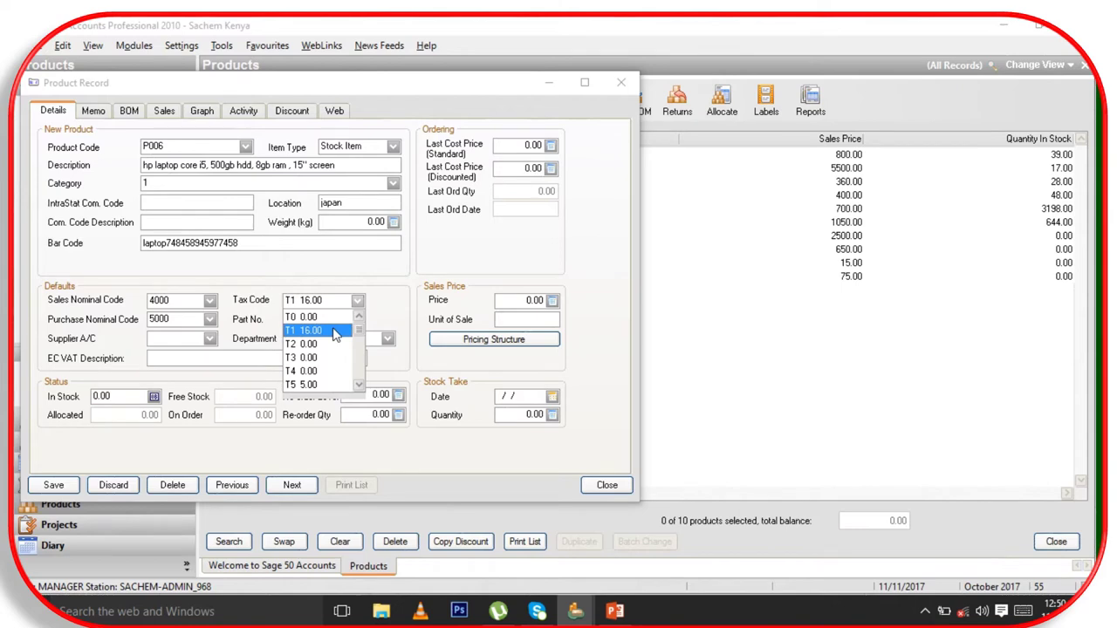
left_click(336, 332)
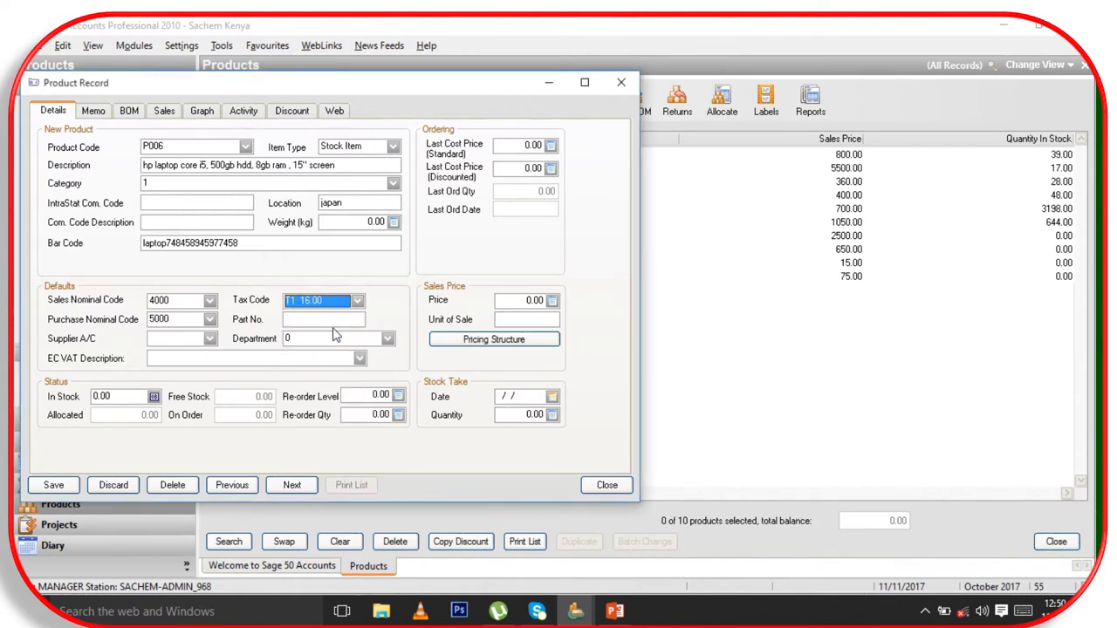
left_click(551, 300)
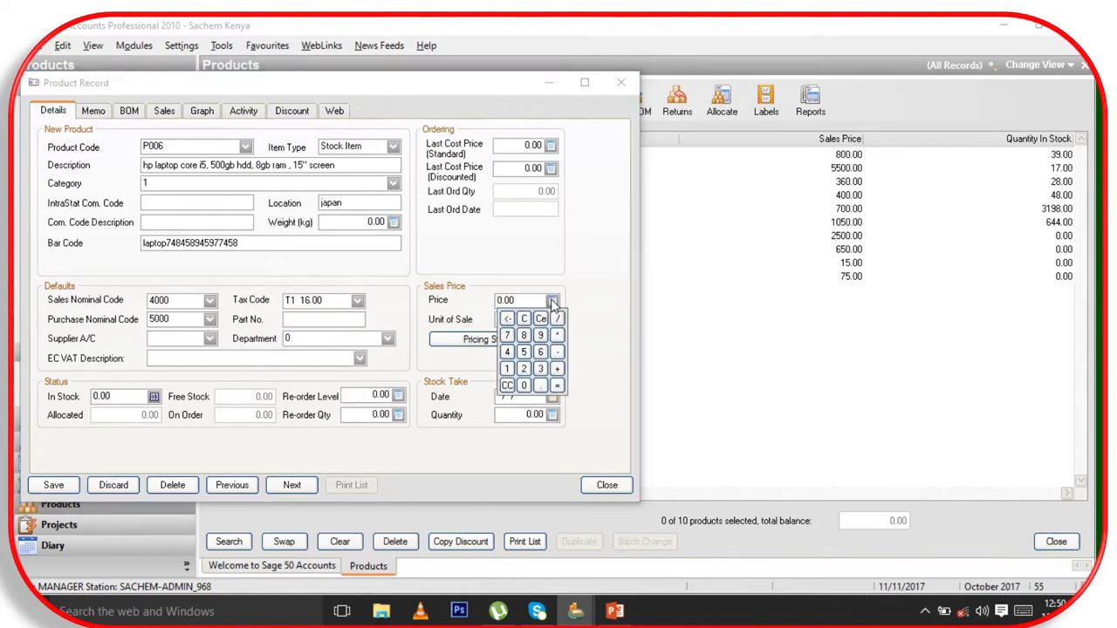
left_click(540, 369)
left_click(525, 353)
left_click(522, 387)
left_click(522, 387)
left_click(522, 386)
left_click(522, 387)
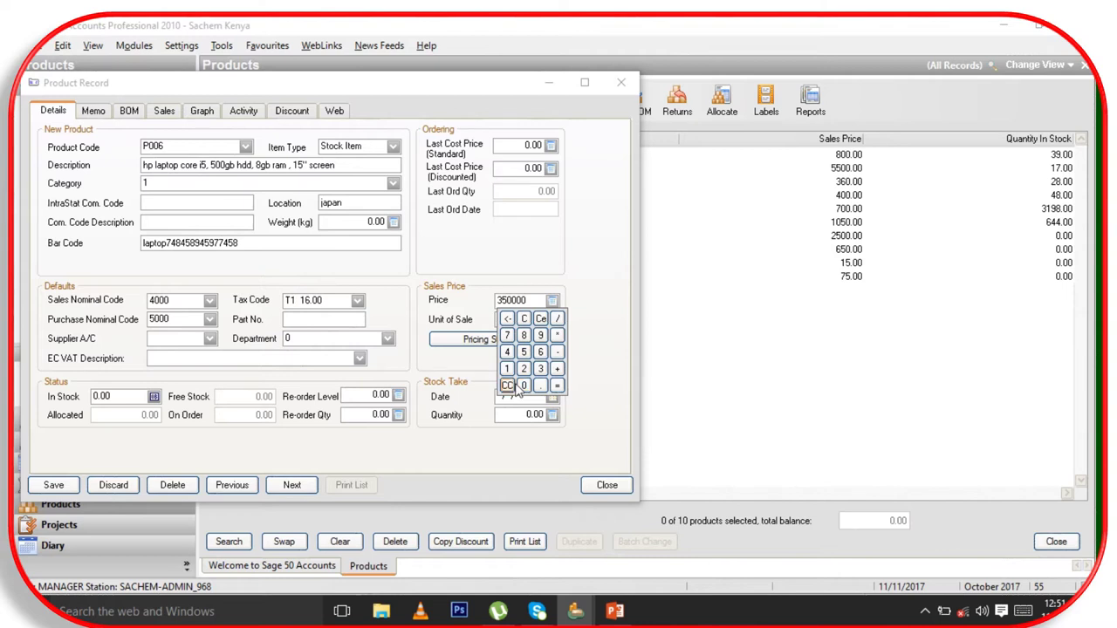
left_click(525, 320)
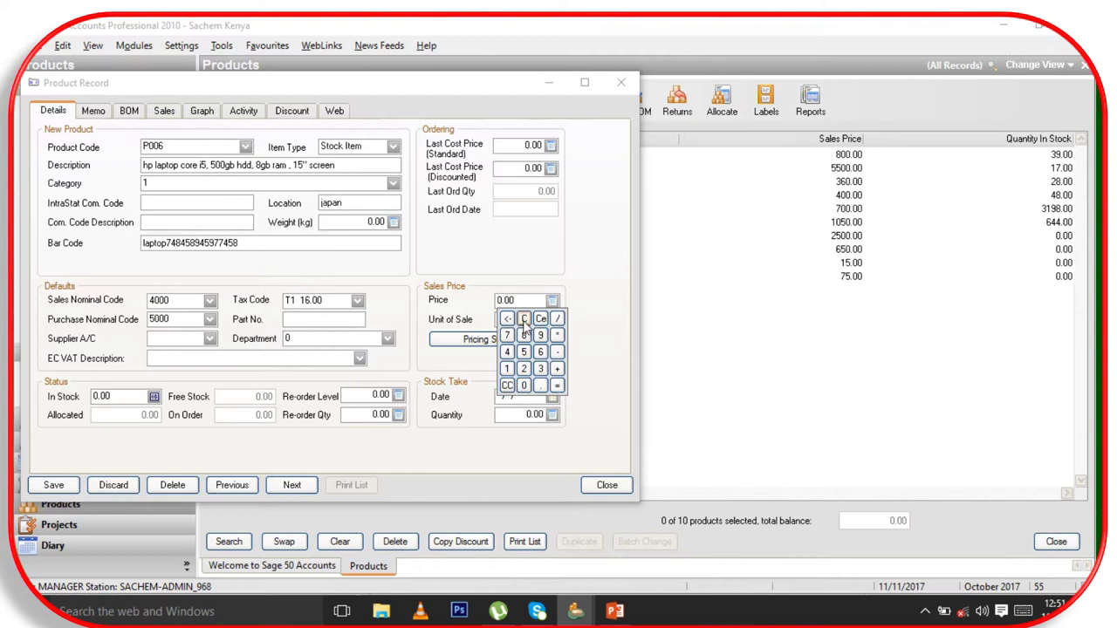
left_click(540, 368)
left_click(525, 352)
double_click(524, 384)
left_click(524, 385)
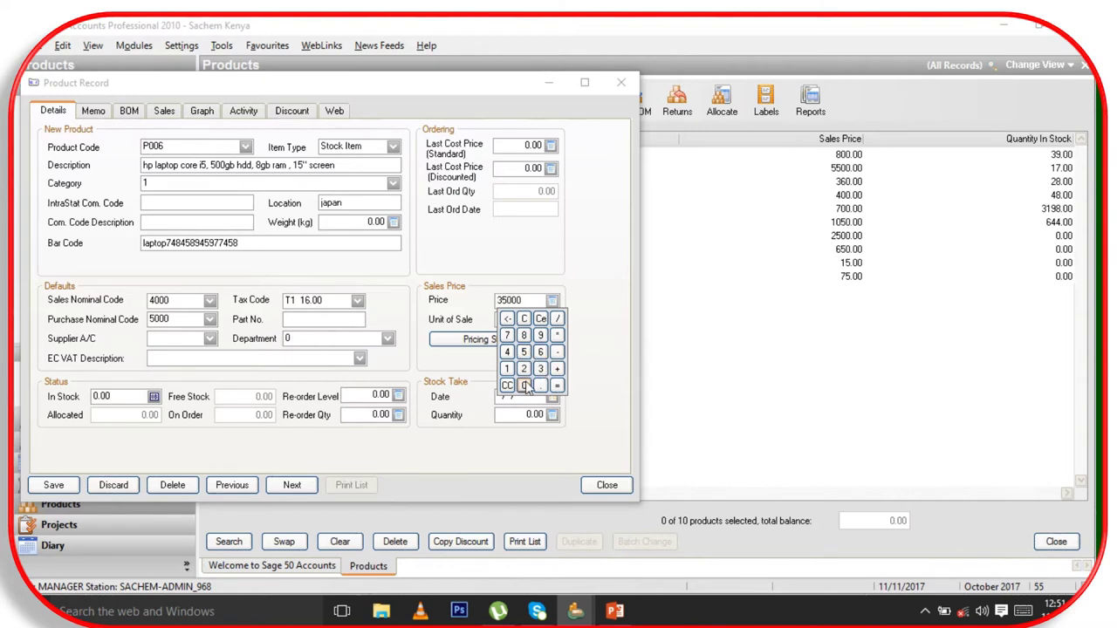
left_click(539, 253)
Set the unit of sale to 1.
left_click(526, 319)
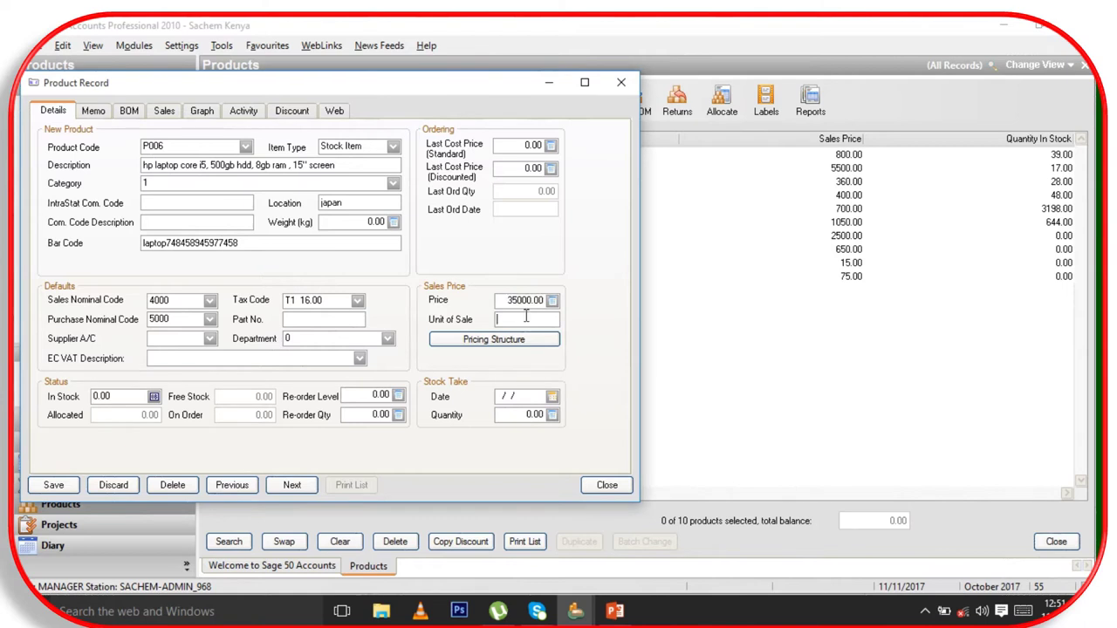
type("1")
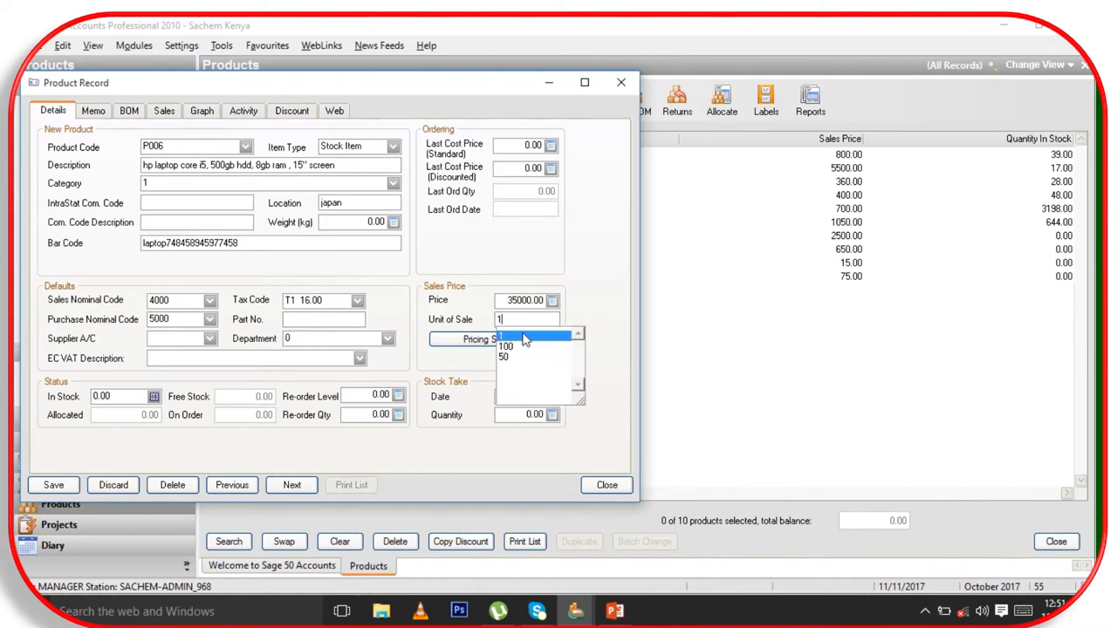
key("Tab")
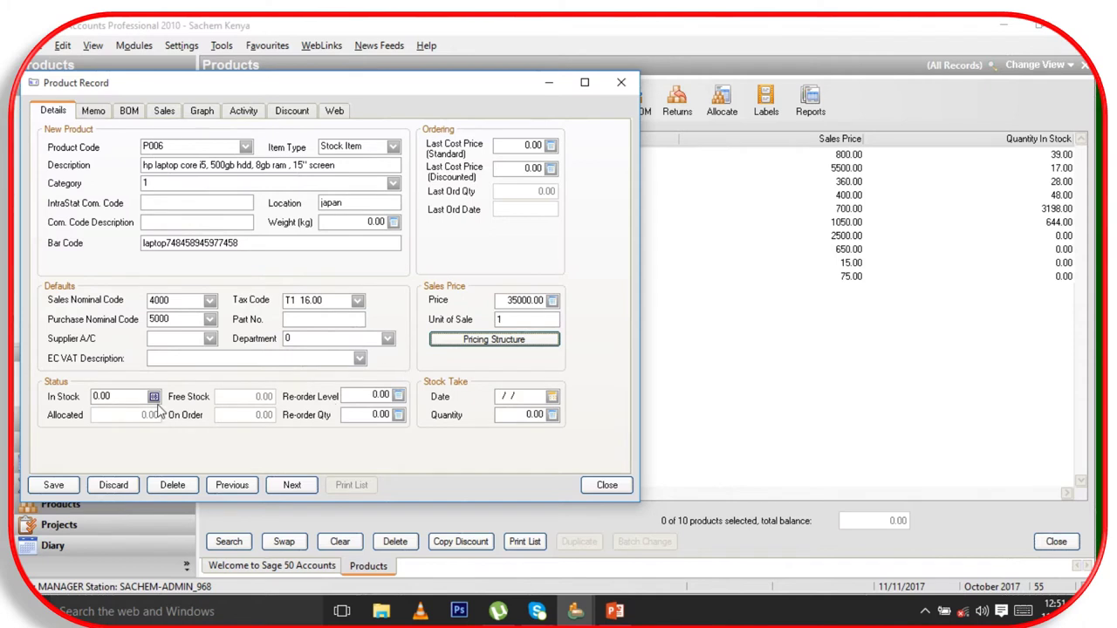
Save P006 and enter opening stock reference p006, date 11/11/2017 and quantity 15.
key("Escape")
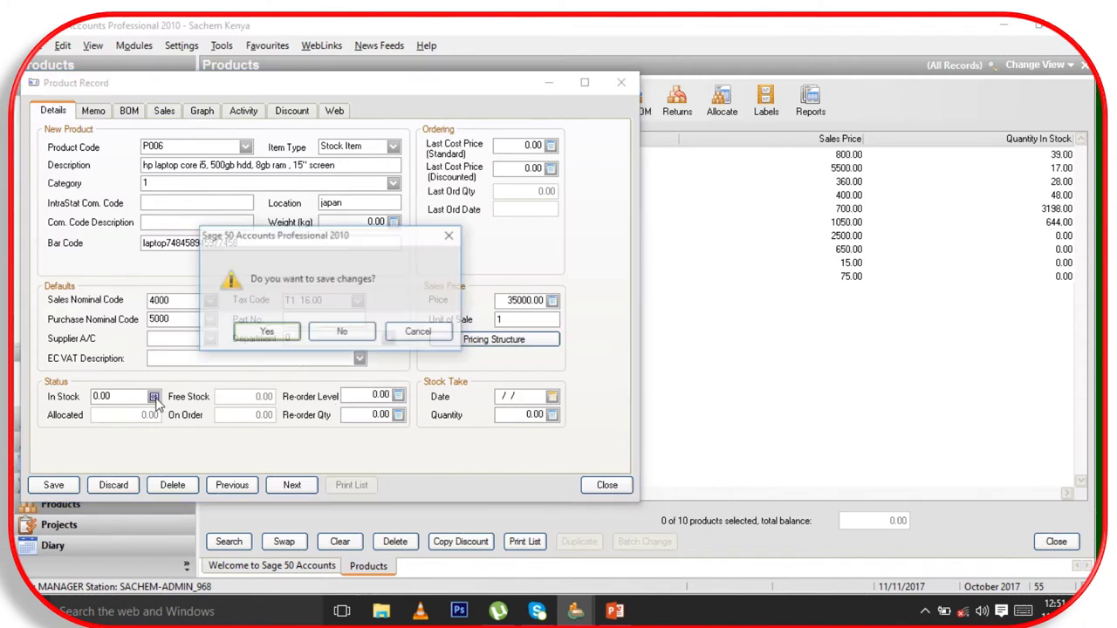
left_click(267, 333)
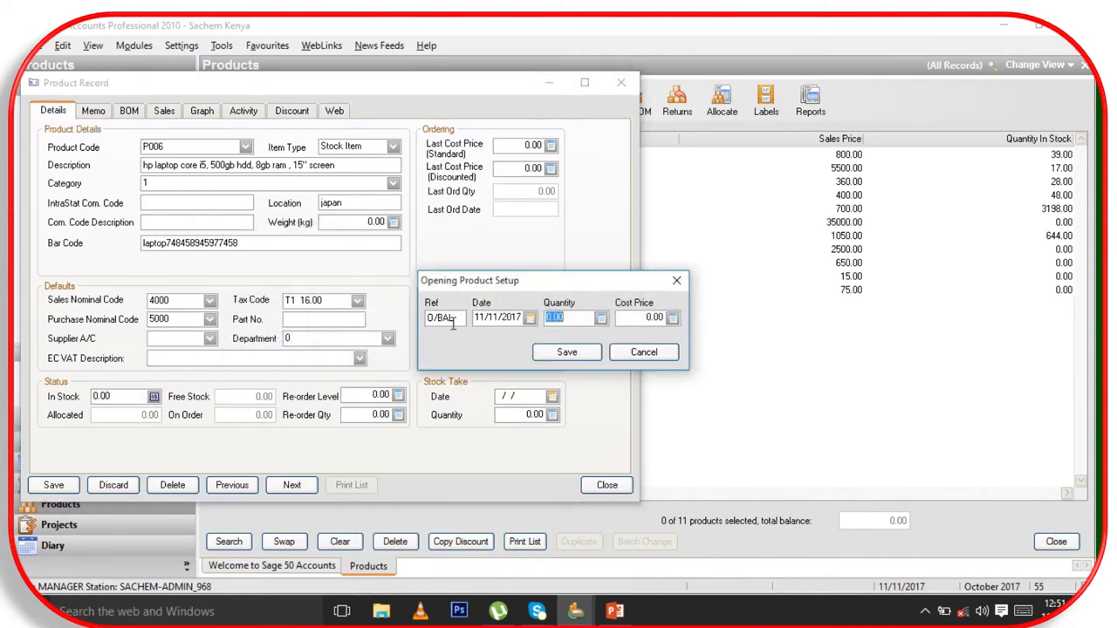
left_click(446, 320)
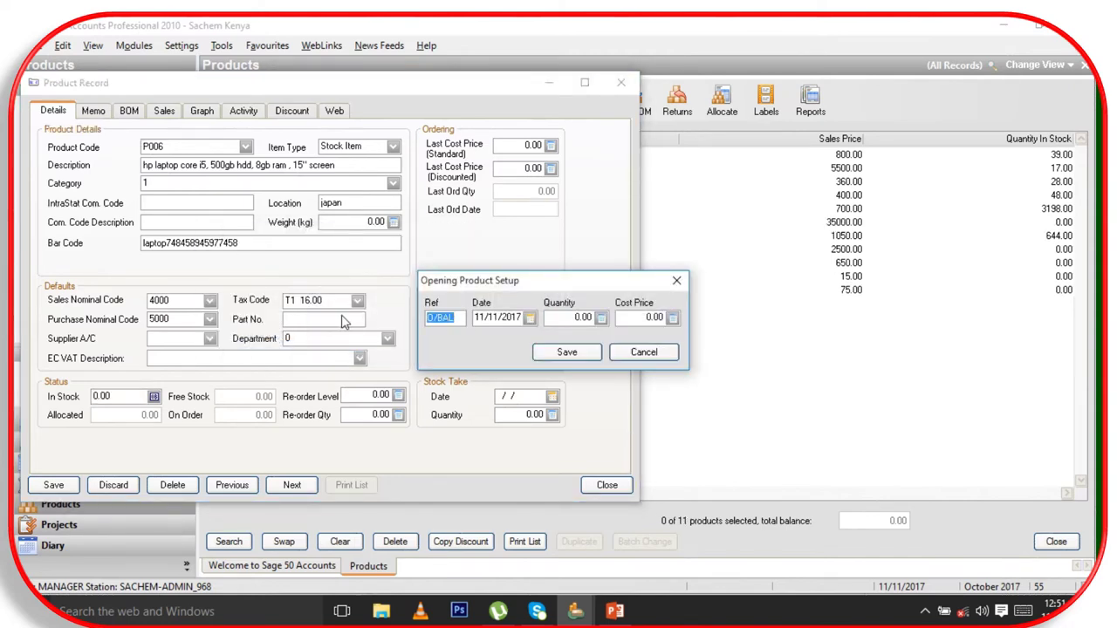
type("p006")
left_click(529, 318)
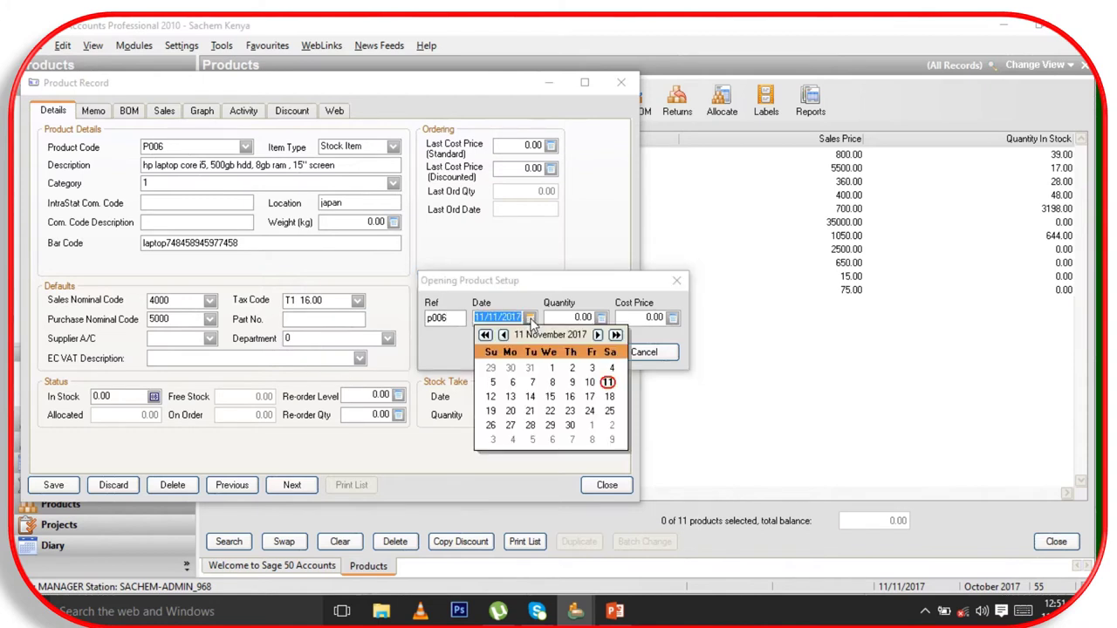
left_click(559, 319)
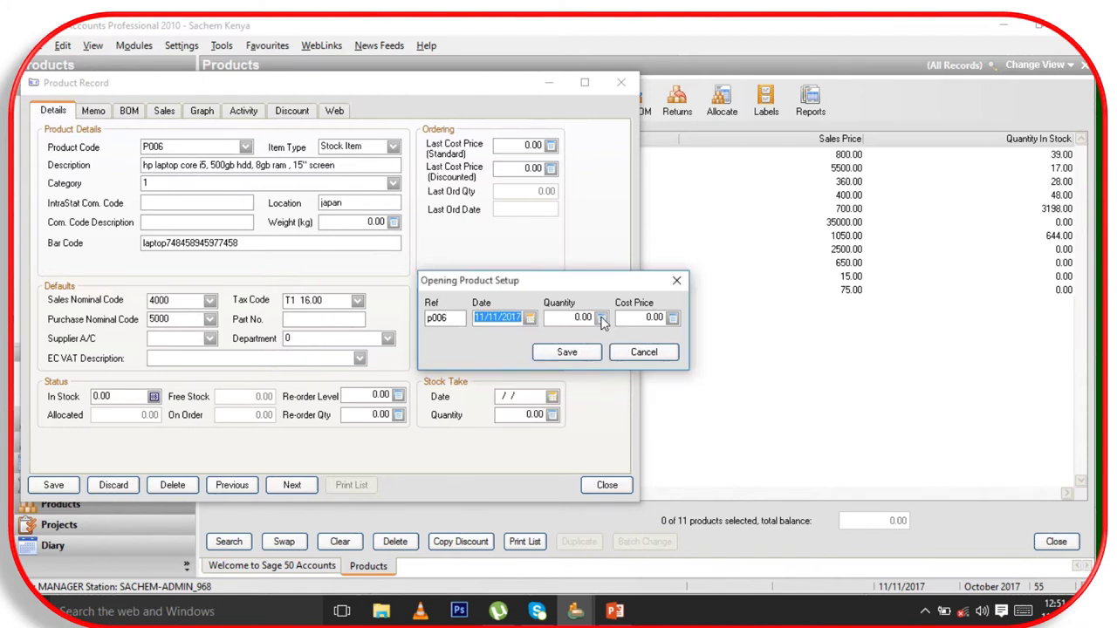
left_click(601, 319)
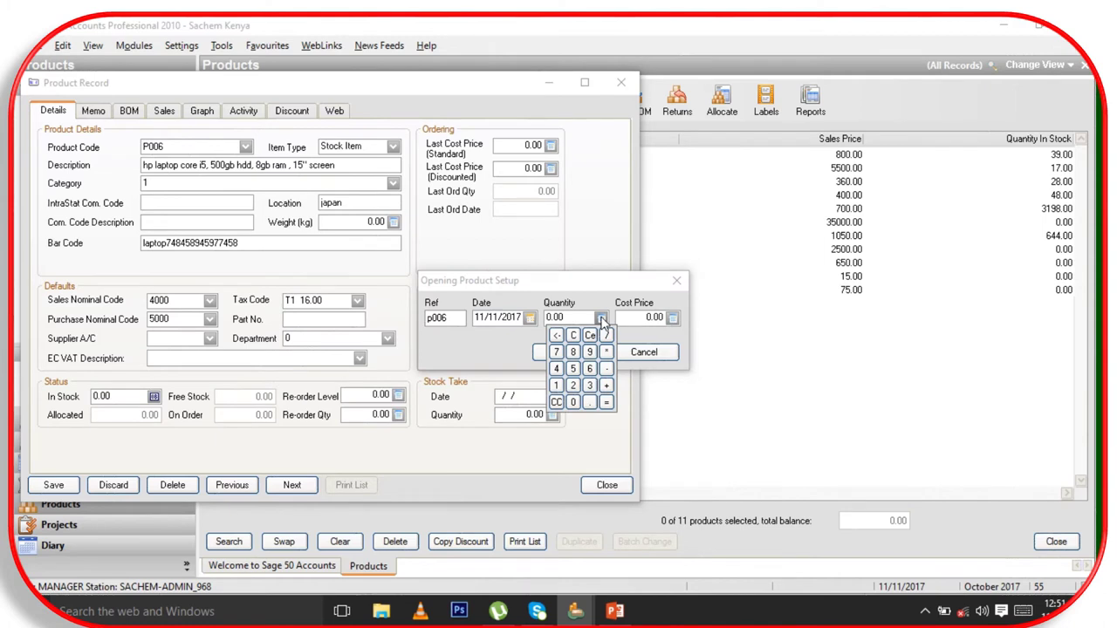
left_click(556, 384)
left_click(635, 331)
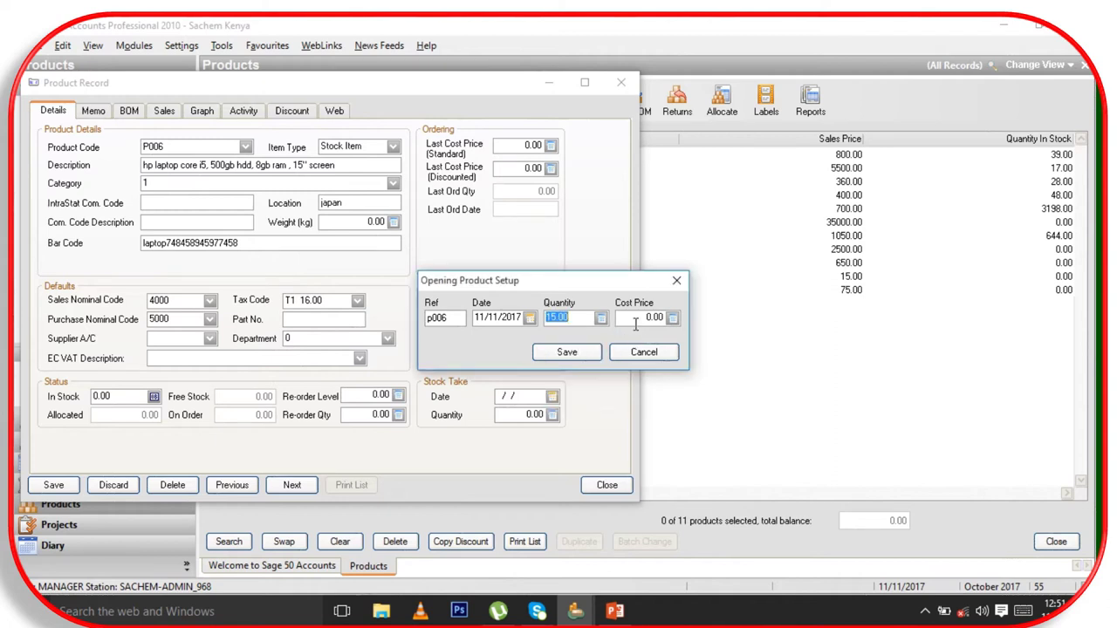
Set the opening cost price to 32500.00 and save the opening stock.
left_click(673, 318)
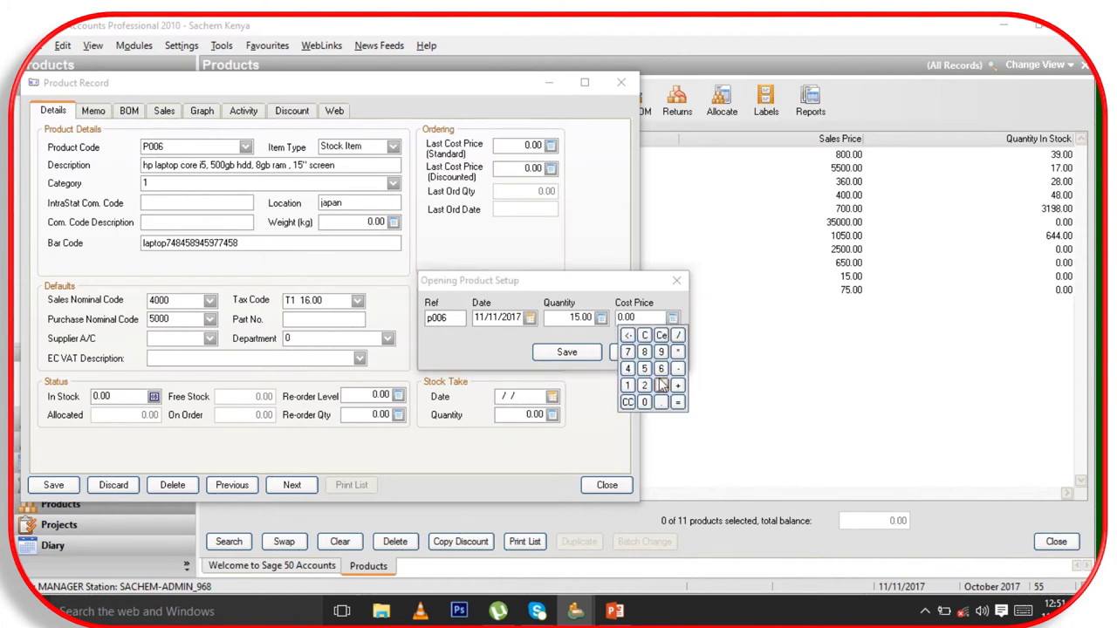
left_click(661, 387)
left_click(646, 387)
left_click(644, 369)
left_click(643, 403)
left_click(657, 297)
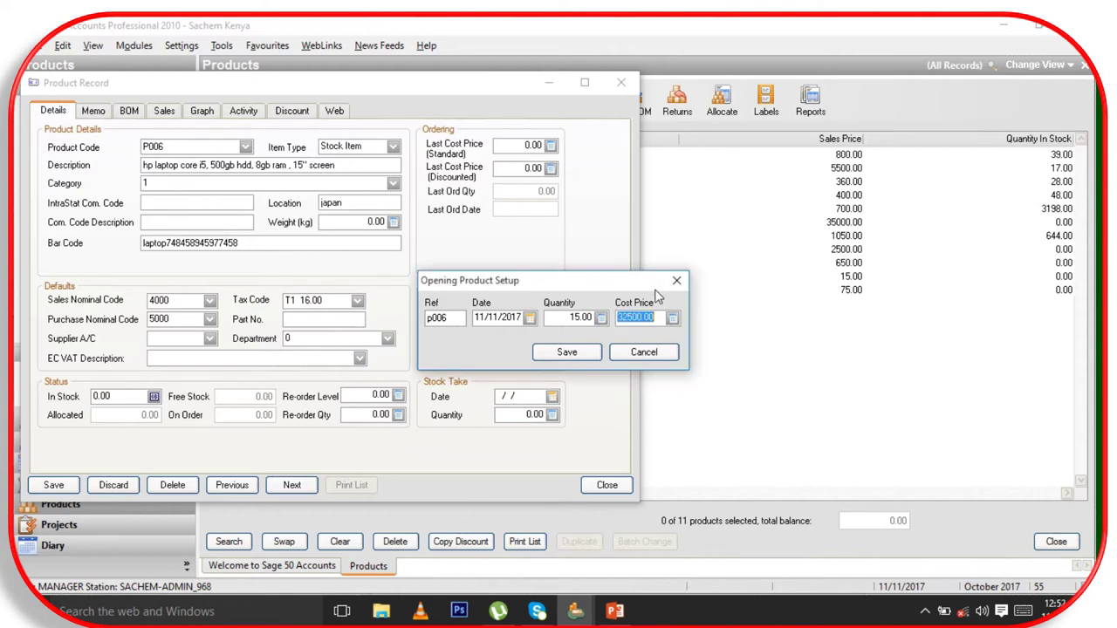
left_click(562, 356)
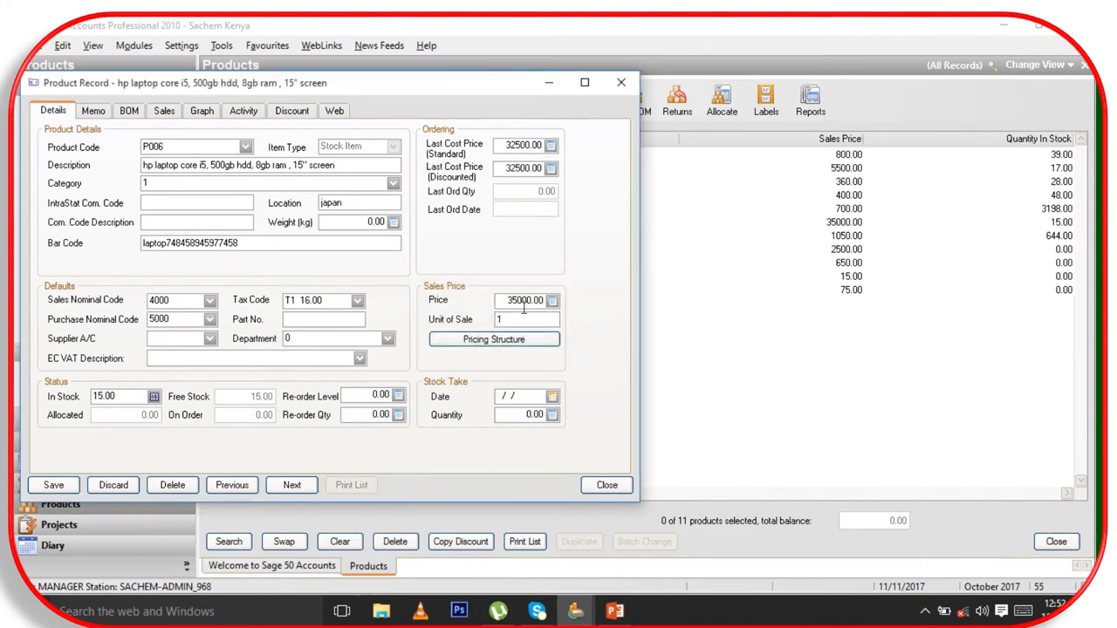
Set the re-order quantity to 3 and save the HP laptop record.
left_click(398, 416)
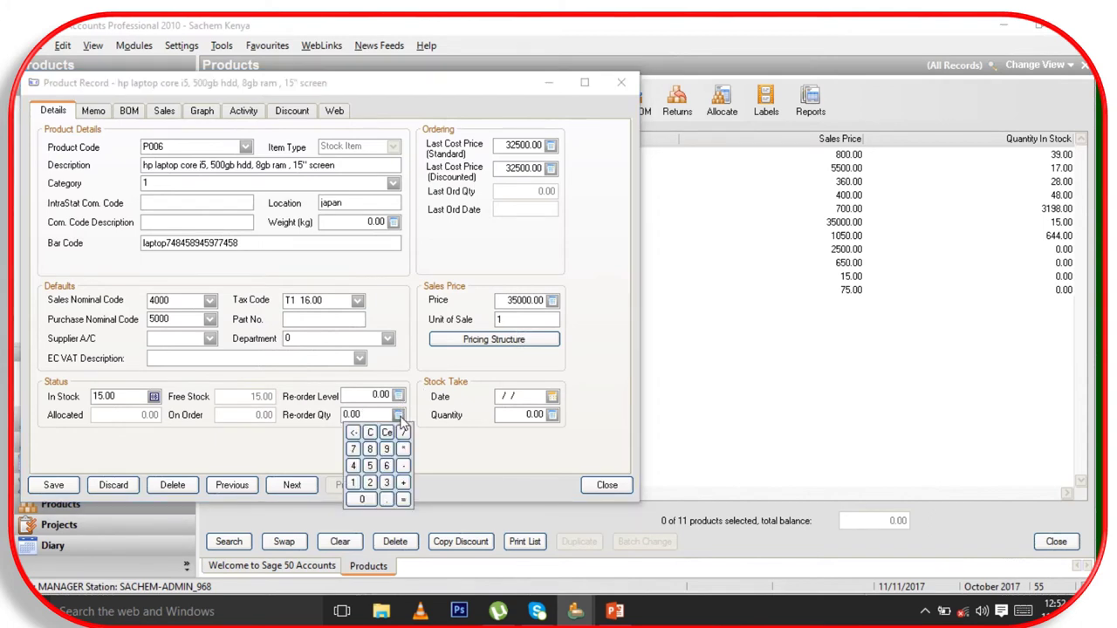
left_click(389, 485)
left_click(442, 410)
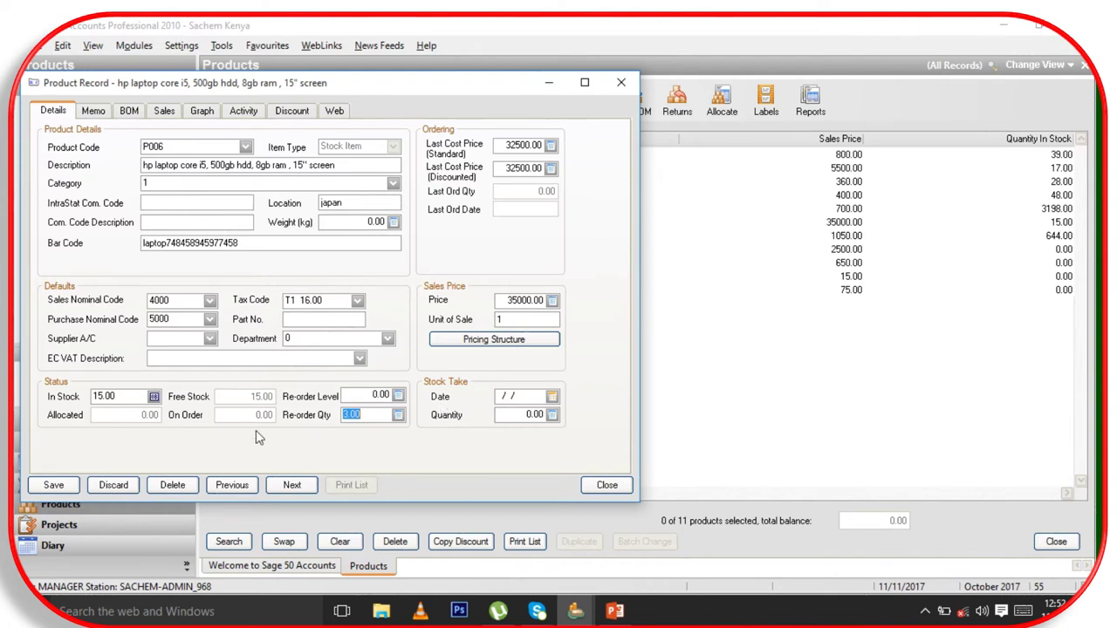
left_click(55, 485)
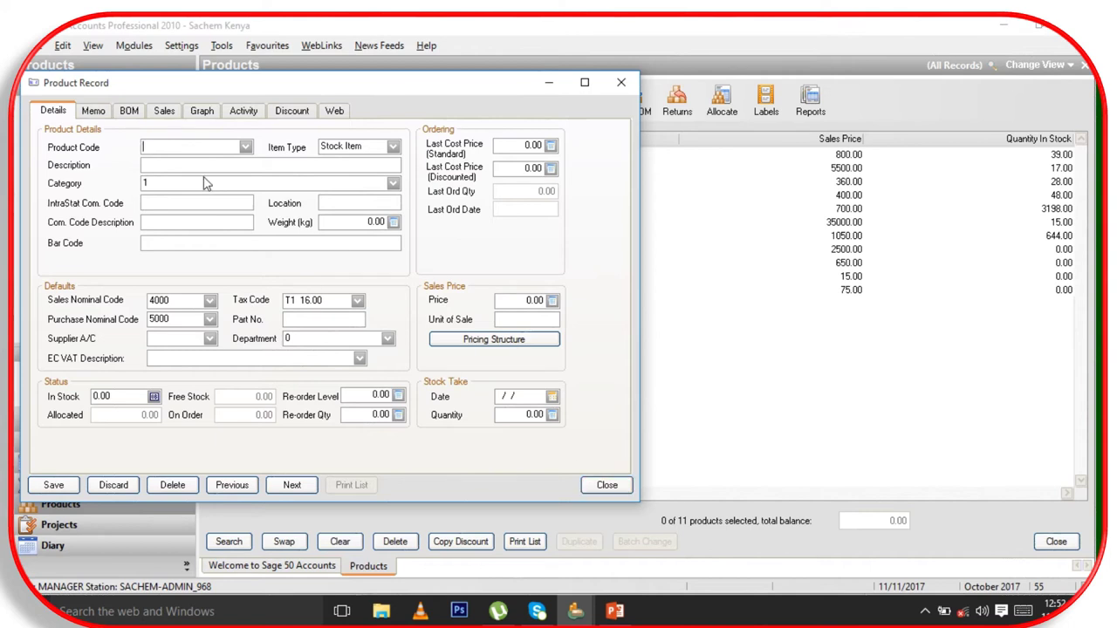
Enter product code P007, fixing the last digit, and move to the Description field.
type("P")
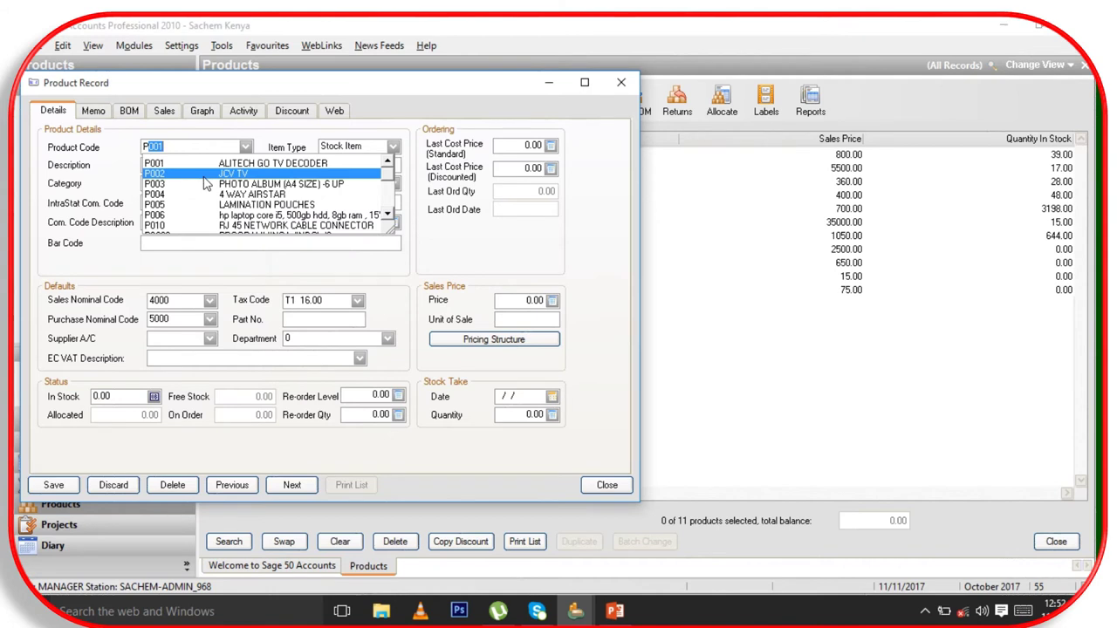
type("006")
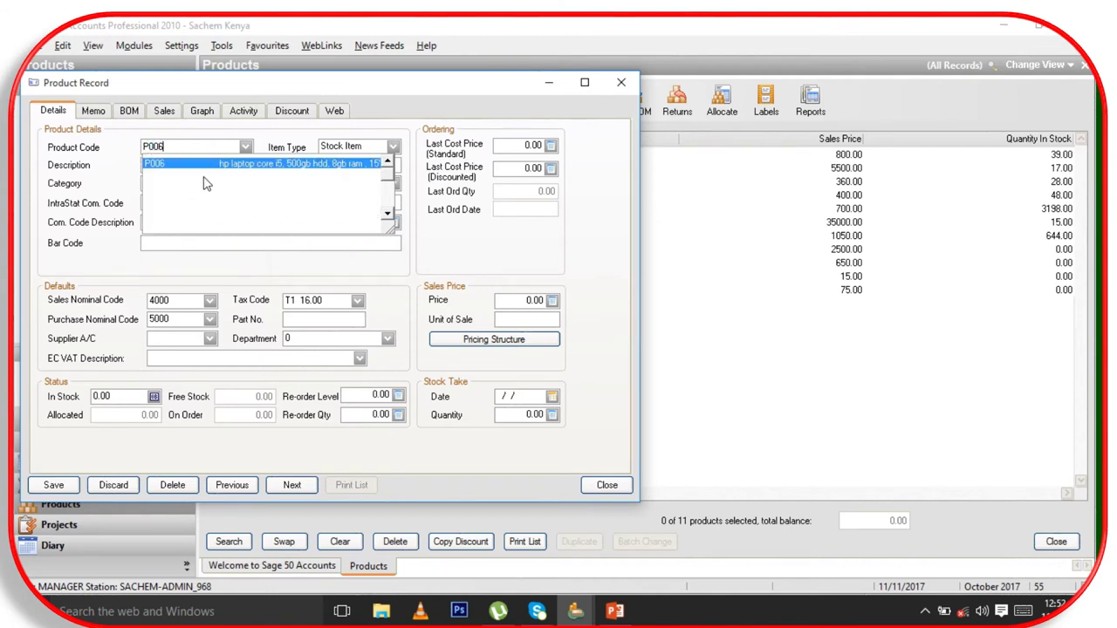
key("BackSpace")
type("7")
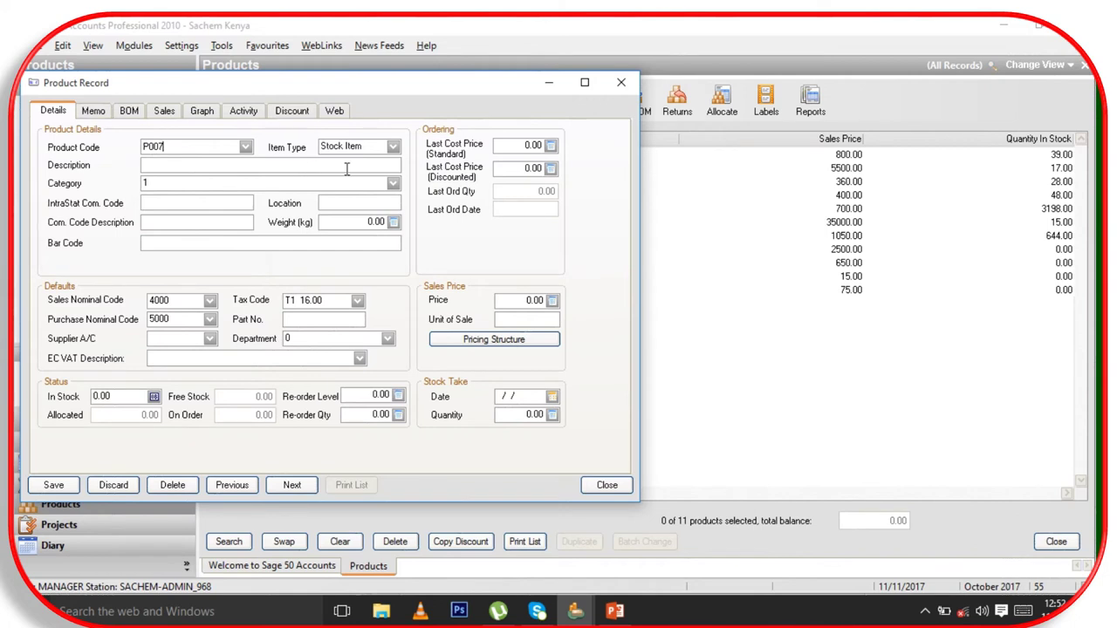
key("Tab")
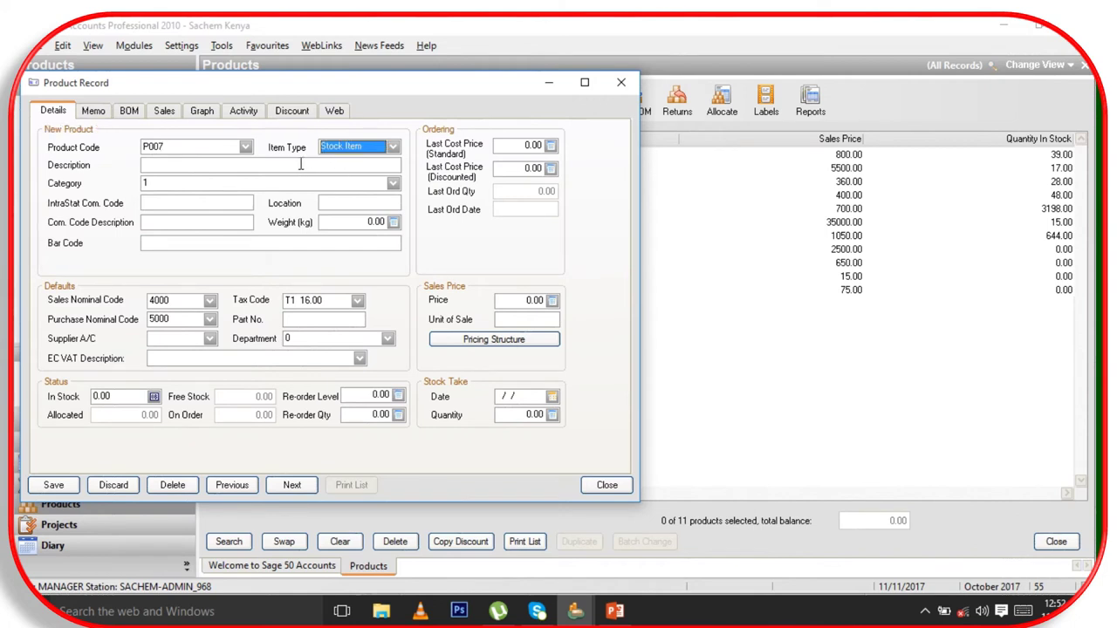
key("Tab")
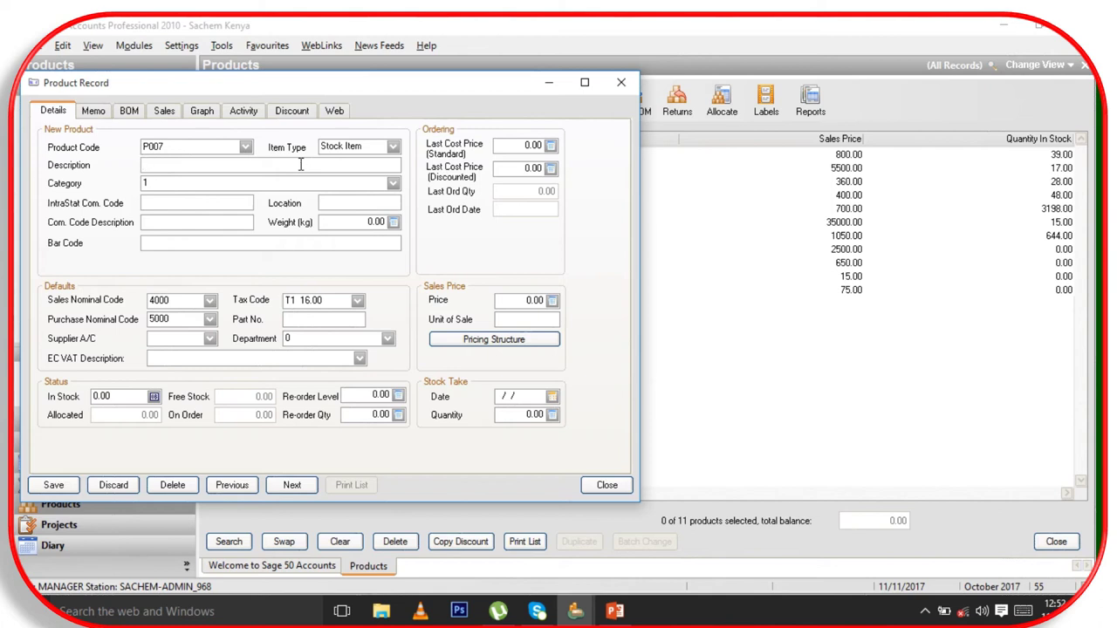
Enter description 'SATA 1 TB , HDD', location JAPAN and bar code SATA743748438.
type("sata")
key("BackSpace")
key("BackSpace")
key("BackSpace")
key("BackSpace")
type("SATA")
type("1 TB , HDD")
left_click(340, 202)
type("JAPAN")
left_click(276, 242)
type("SATA743748438")
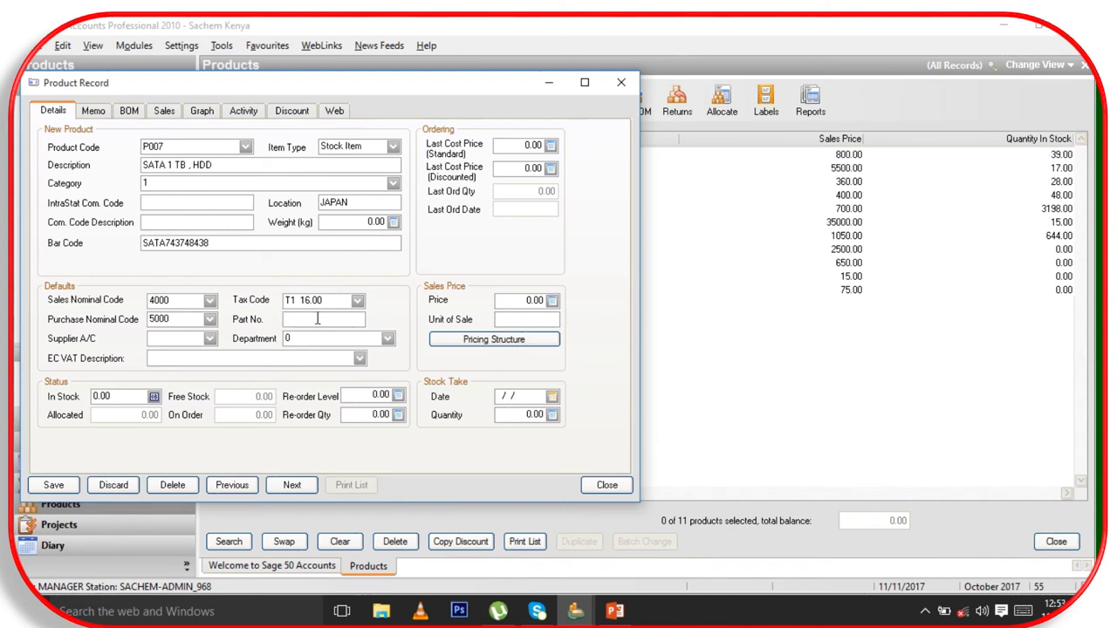
Set the sales price to 8000.00 and the unit of sale to 1.
left_click(552, 303)
left_click(554, 303)
left_click(553, 302)
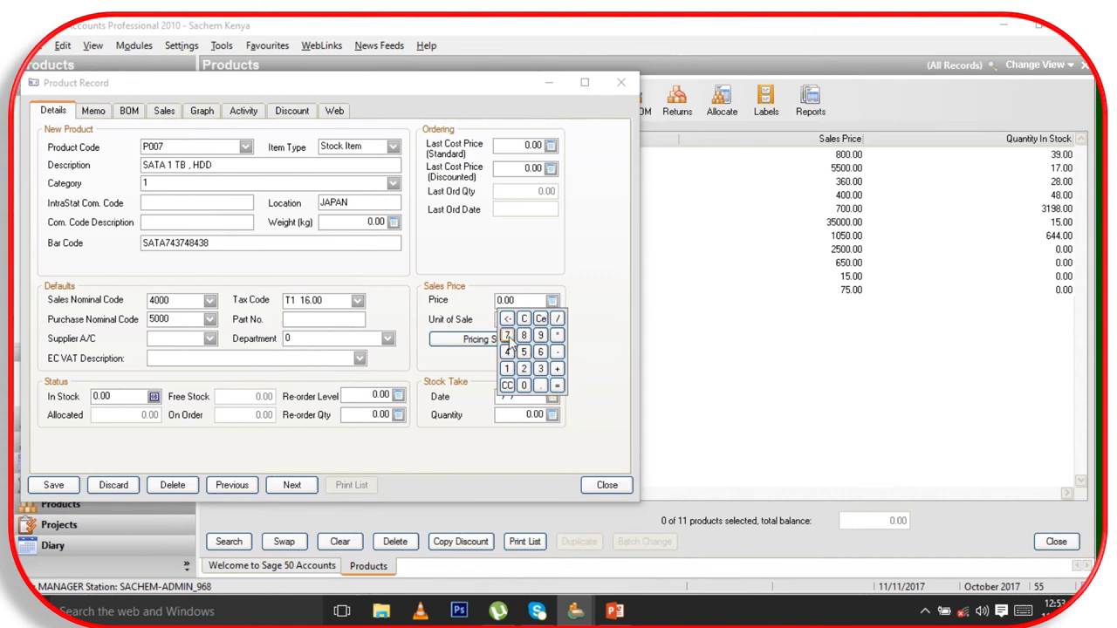
left_click(523, 336)
left_click(524, 385)
left_click(523, 384)
left_click(523, 384)
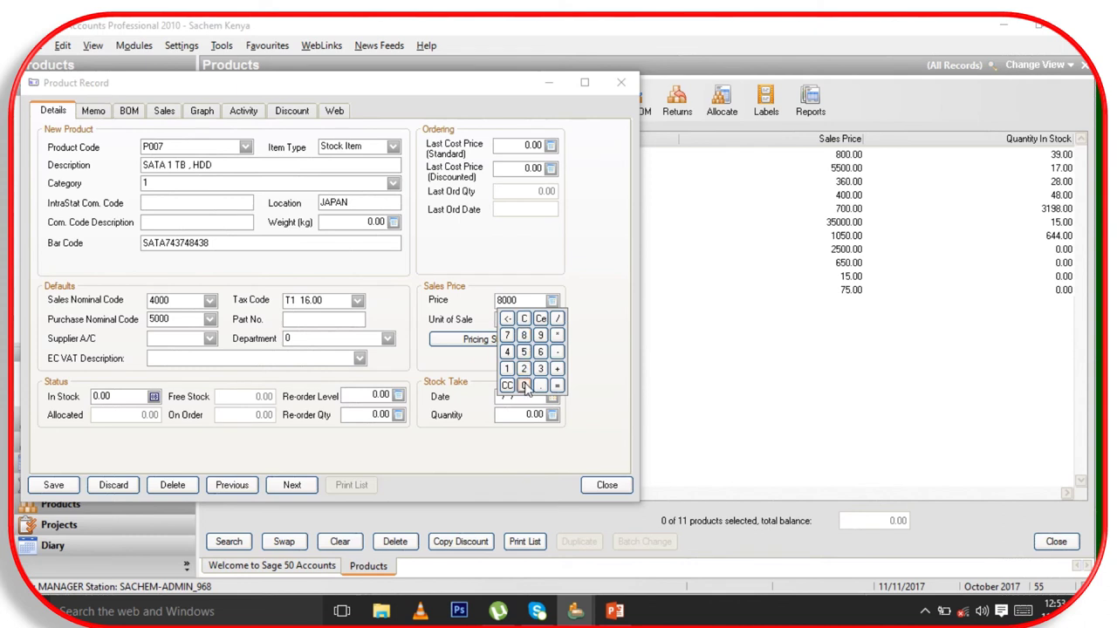
left_click(526, 300)
left_click(537, 319)
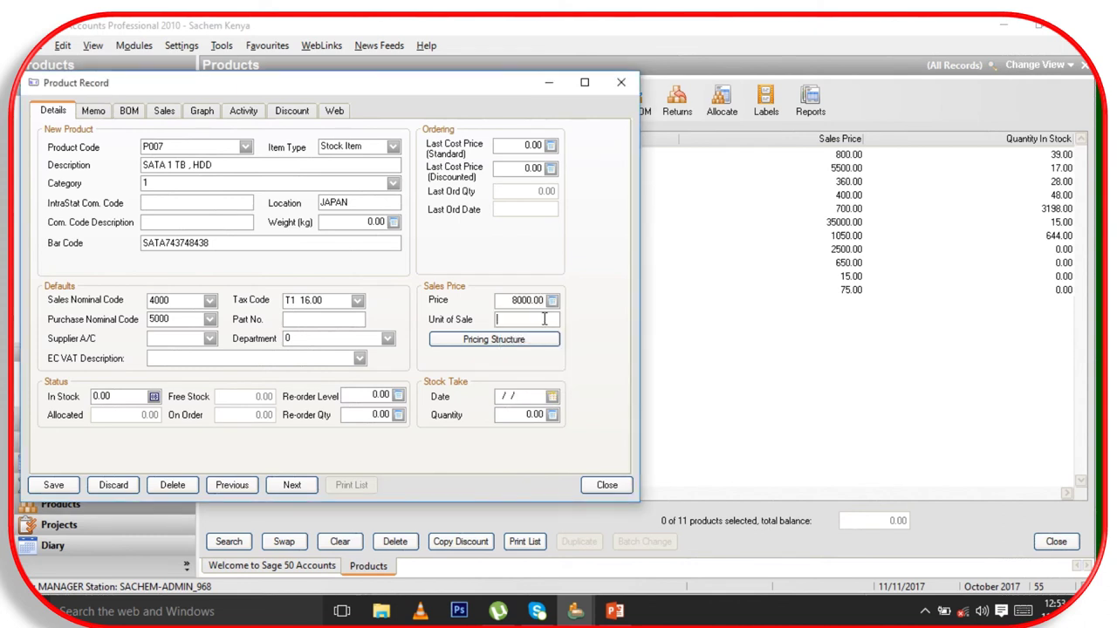
type("1")
left_click(520, 337)
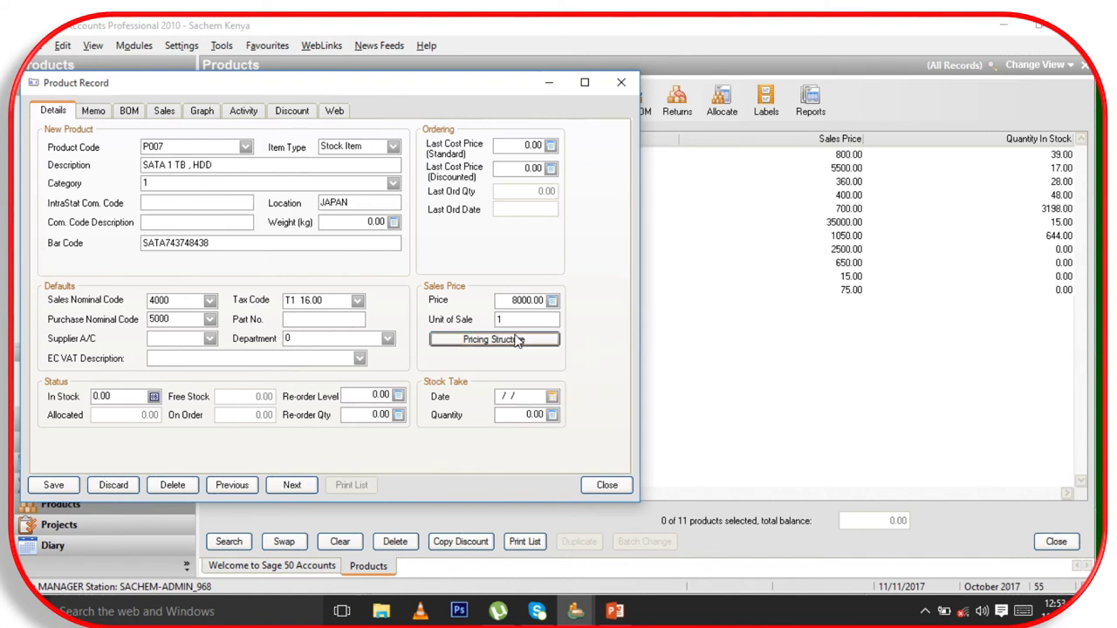
Save P007 and enter opening stock reference P007 with quantity 23.
key("Escape")
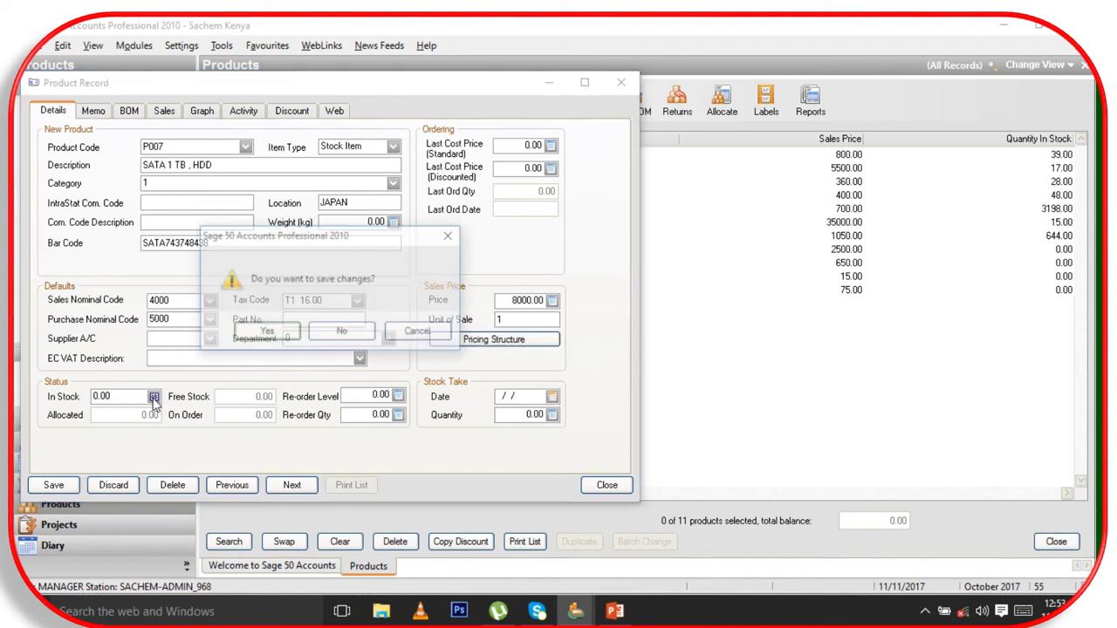
left_click(267, 333)
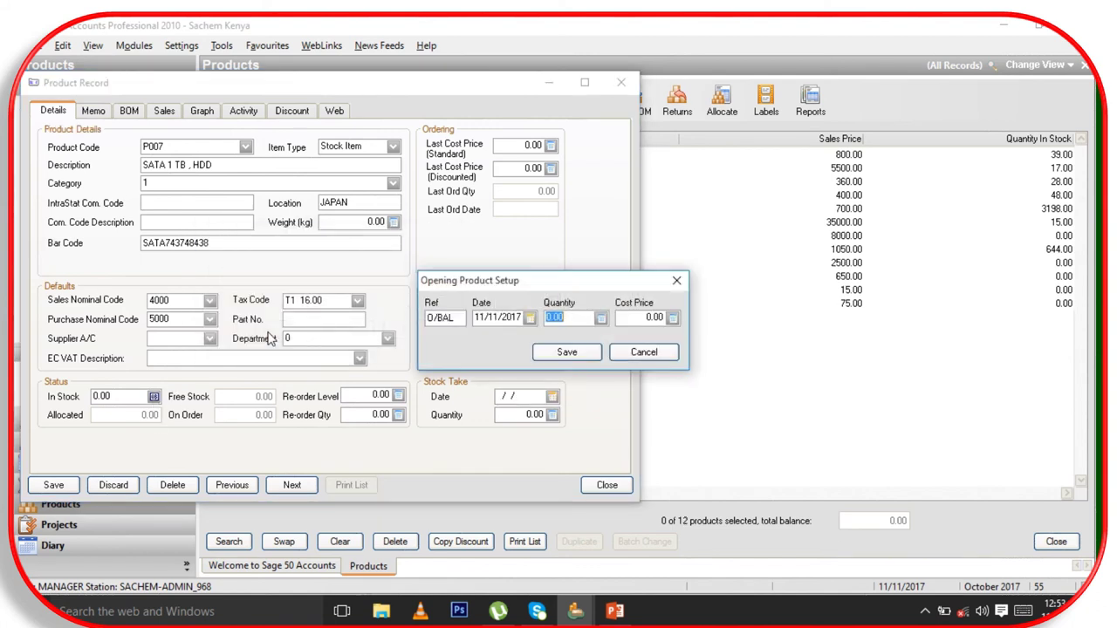
left_click(464, 321)
double_click(463, 321)
type("P00")
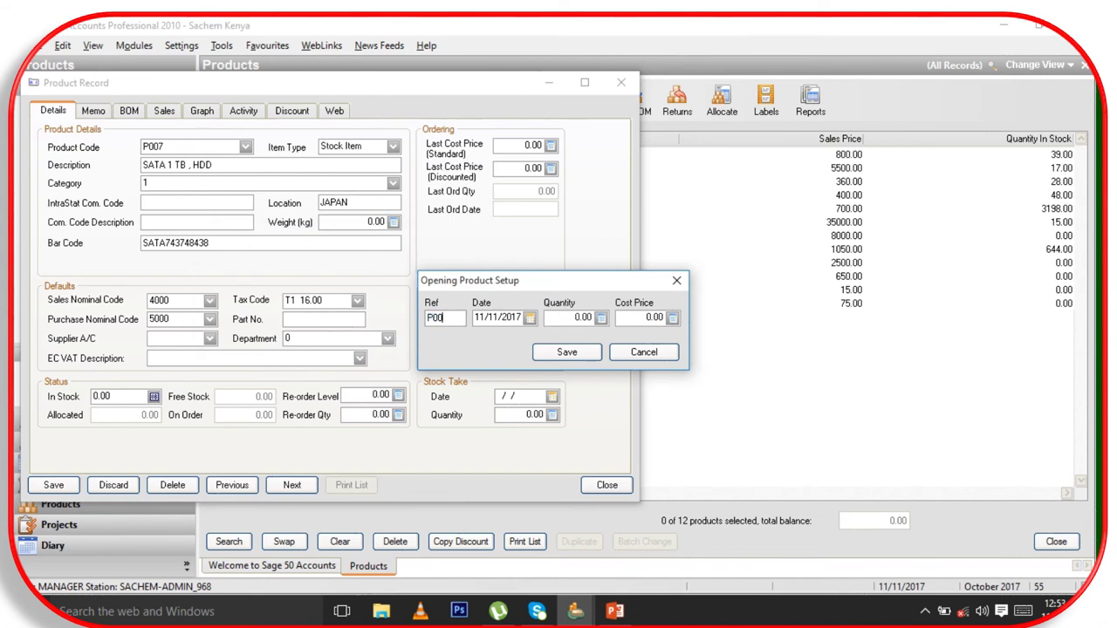
type("7")
left_click(561, 317)
key("shift+End")
type("23")
Set the opening cost price to 6500.00 and save the opening stock.
left_click(672, 318)
left_click(661, 368)
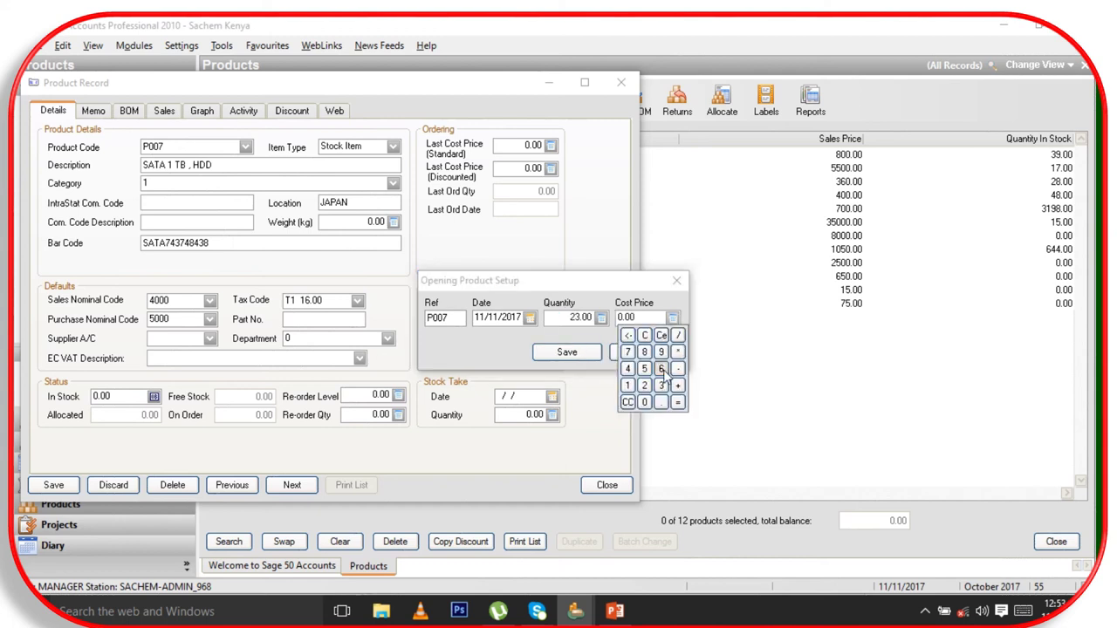
left_click(643, 368)
left_click(644, 402)
left_click(644, 402)
left_click(614, 286)
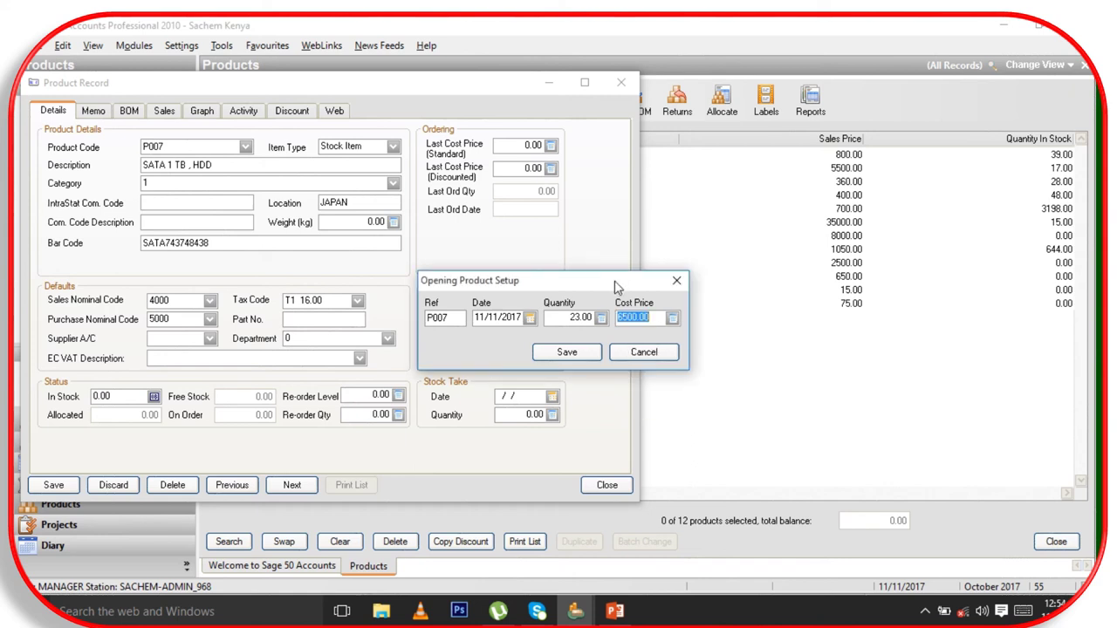
left_click(569, 353)
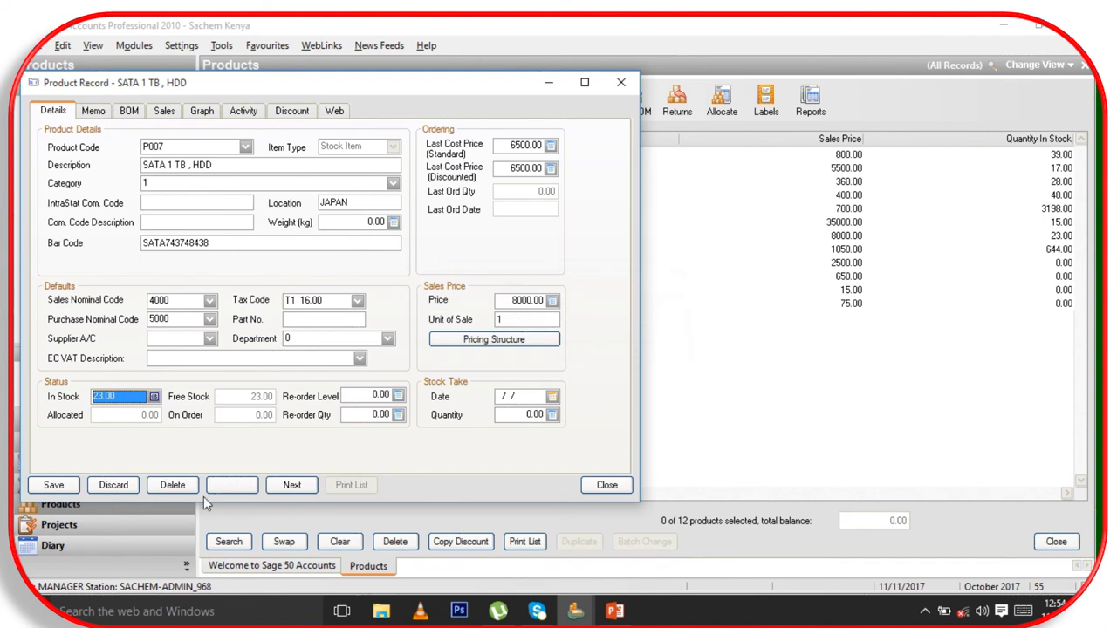
Set the re-order quantity to 5 and save the SATA 1 TB HDD record.
left_click(399, 414)
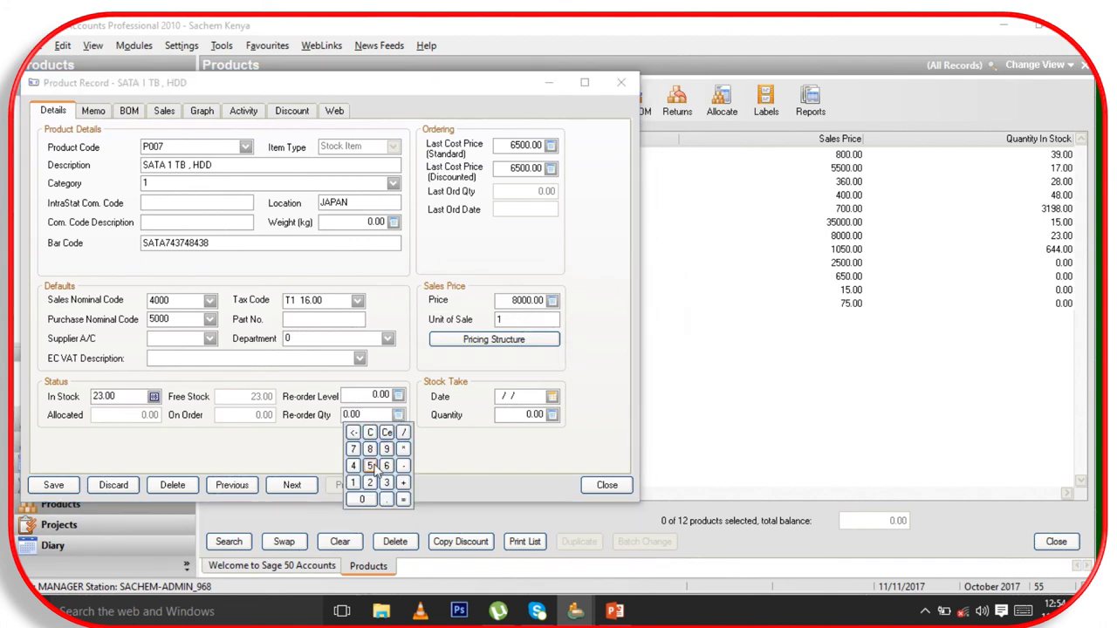
left_click(371, 467)
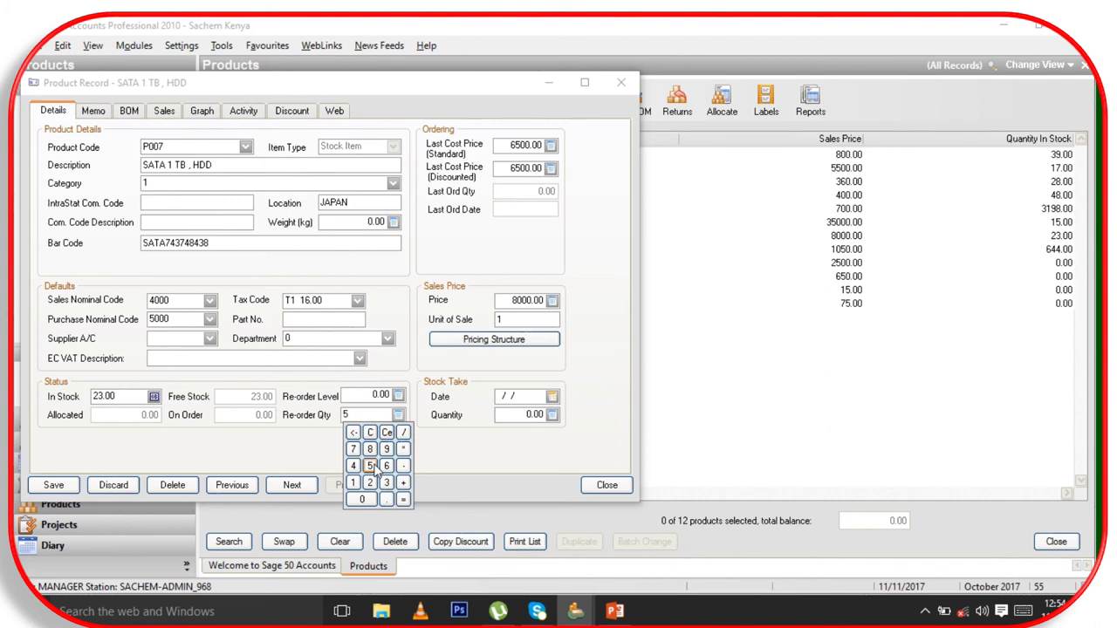
left_click(453, 405)
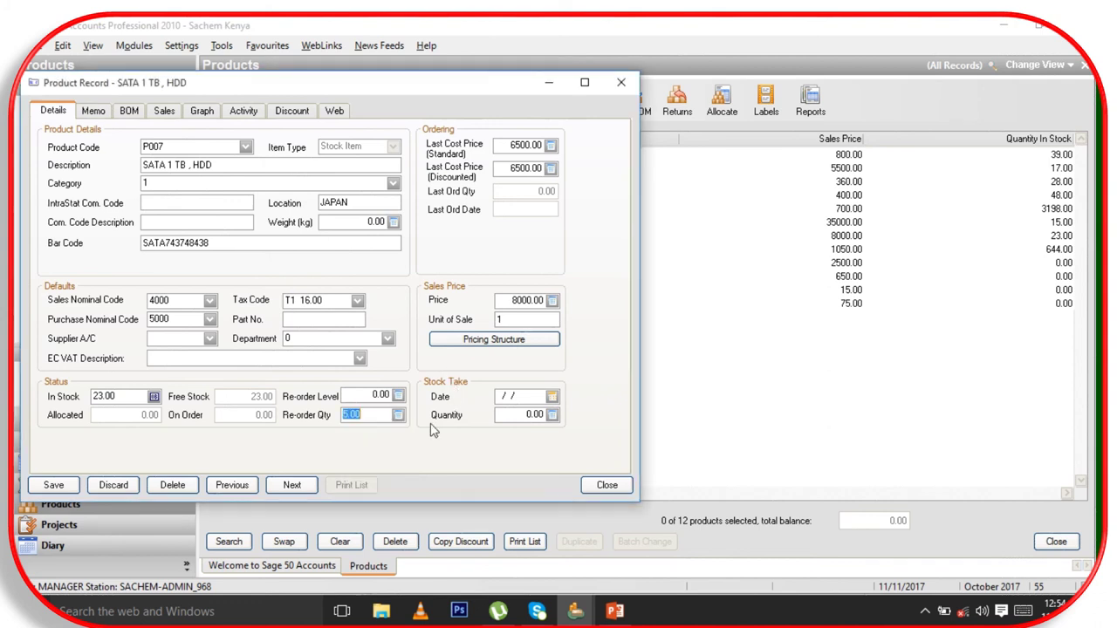
left_click(41, 484)
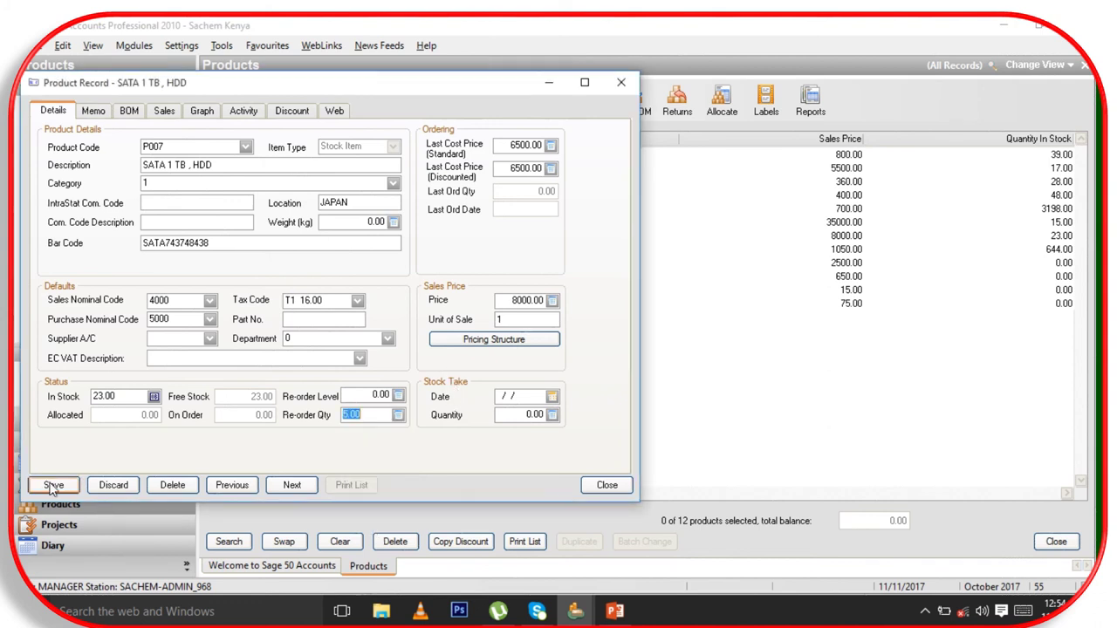
Close the product record and select the new P007 and P006 rows in the Products list.
left_click(622, 487)
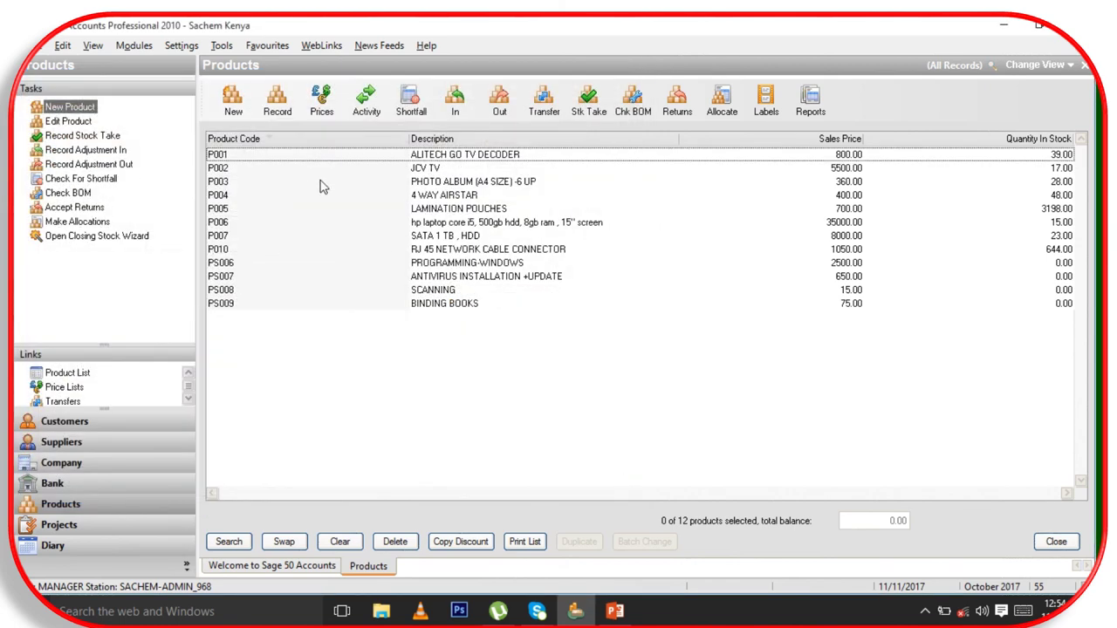
left_click(428, 239)
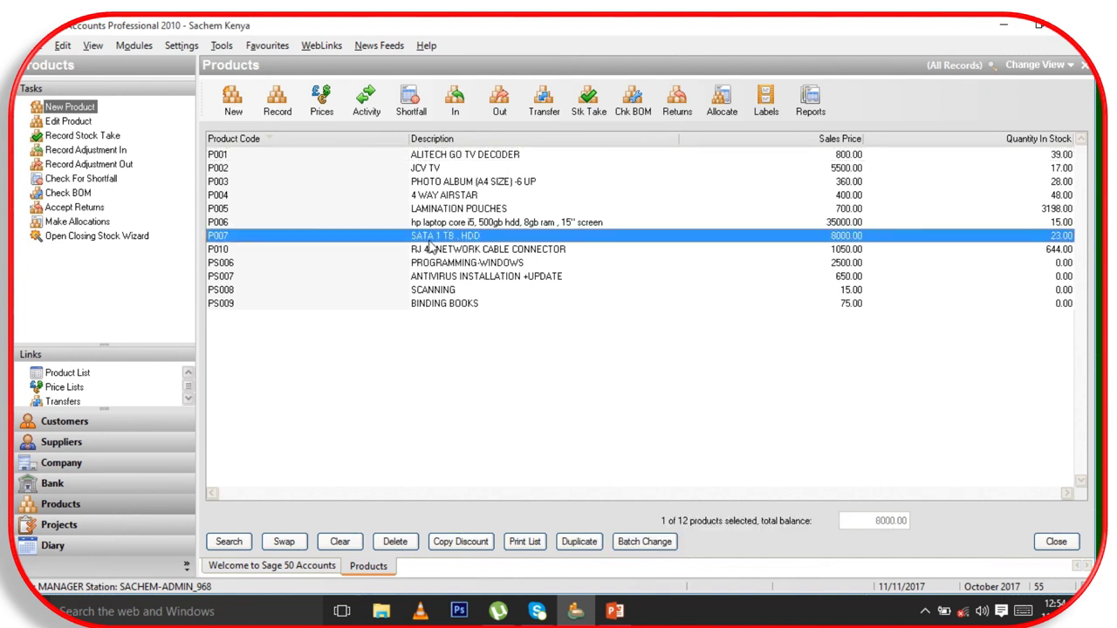
left_click(440, 226, "ctrl")
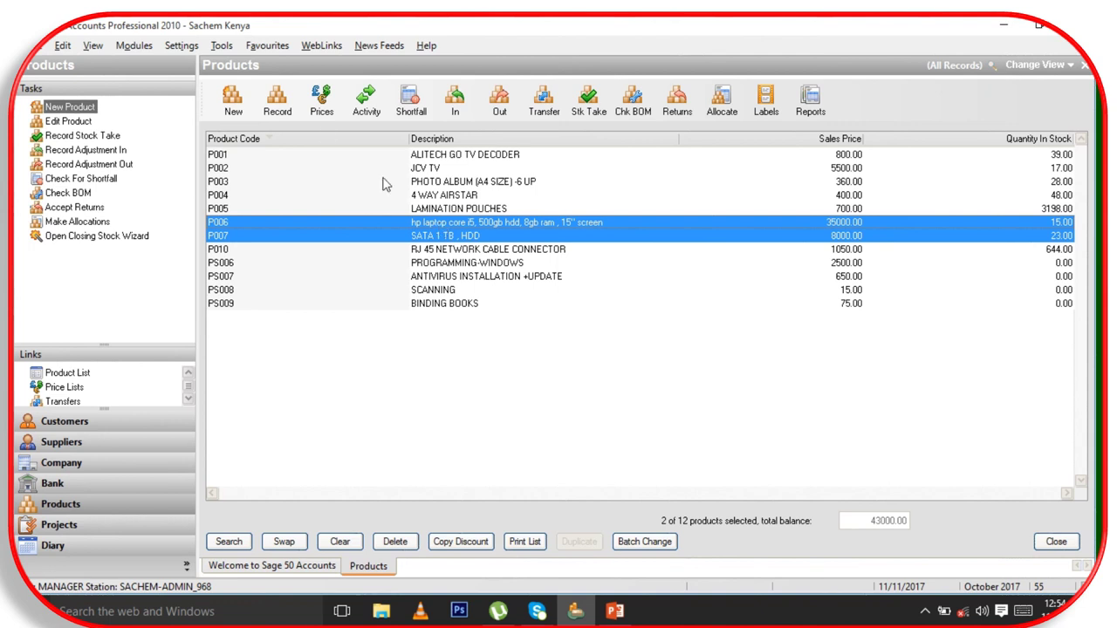
Add P001–P005, P010 and PS006–PS009 to the selection, selecting all 12 products.
left_click(218, 157, "ctrl")
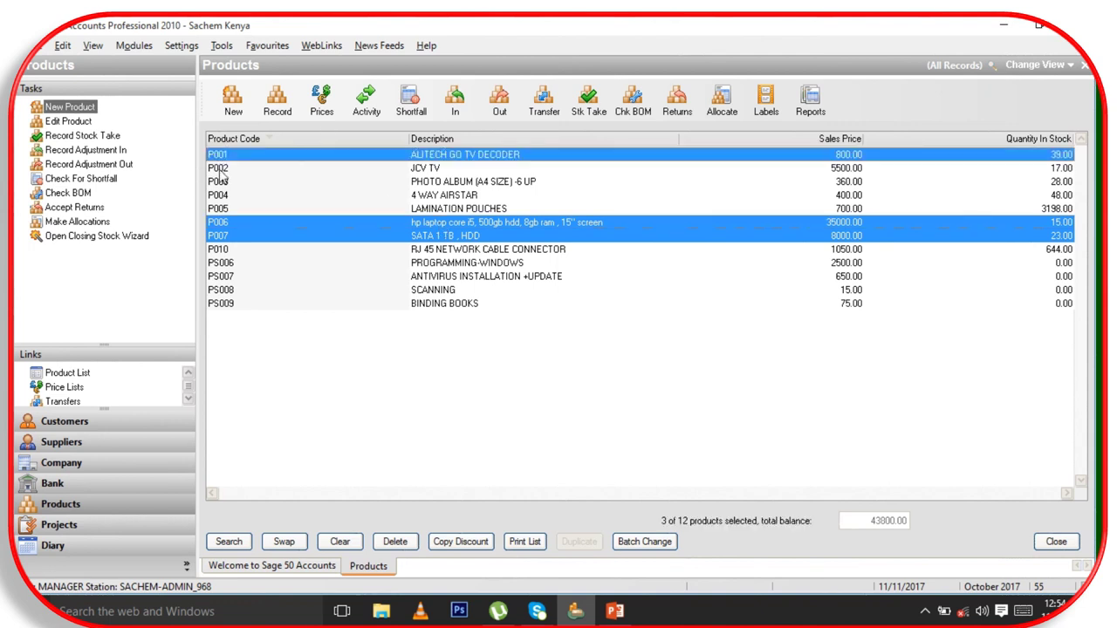
left_click(219, 168, "ctrl")
left_click(221, 181, "ctrl")
left_click(223, 195, "ctrl")
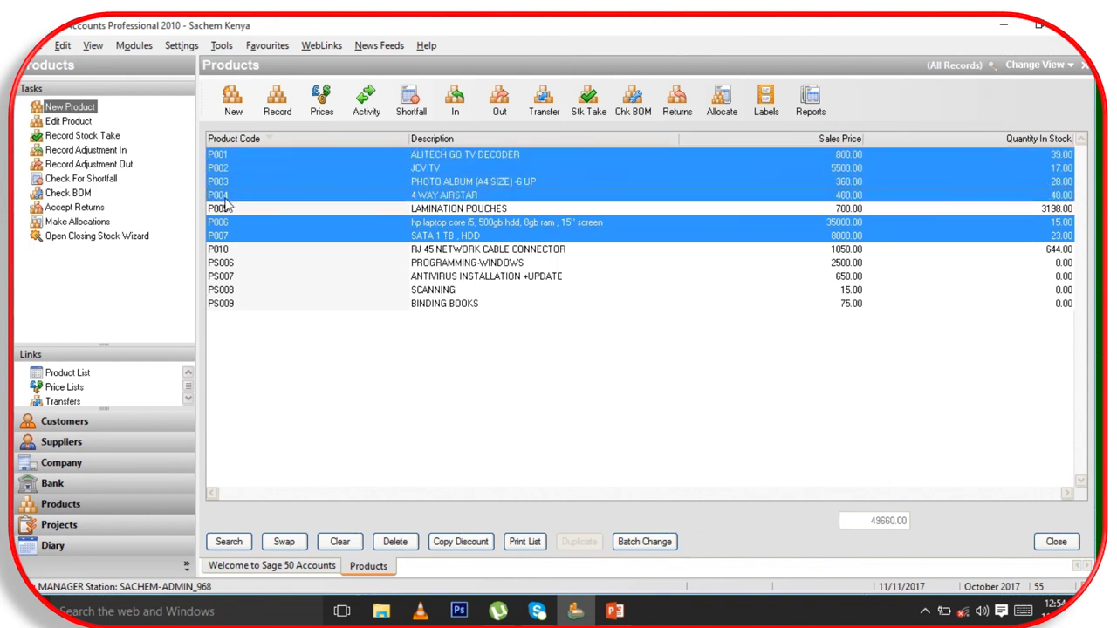
left_click(229, 208, "ctrl")
left_click(236, 249, "ctrl")
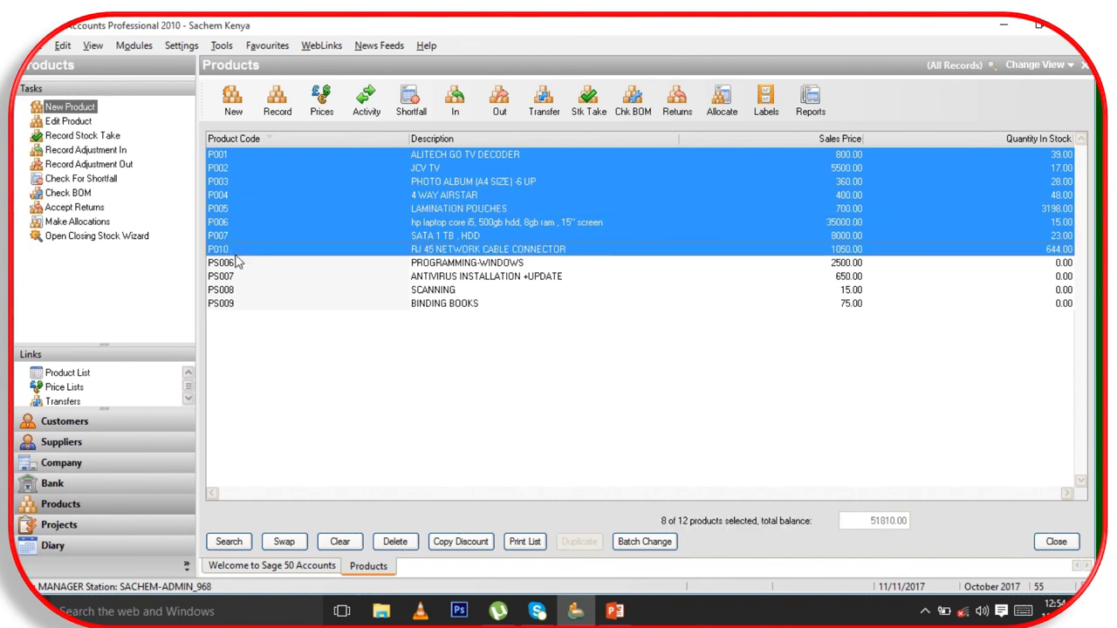
left_click(237, 263, "ctrl")
left_click(237, 264, "ctrl")
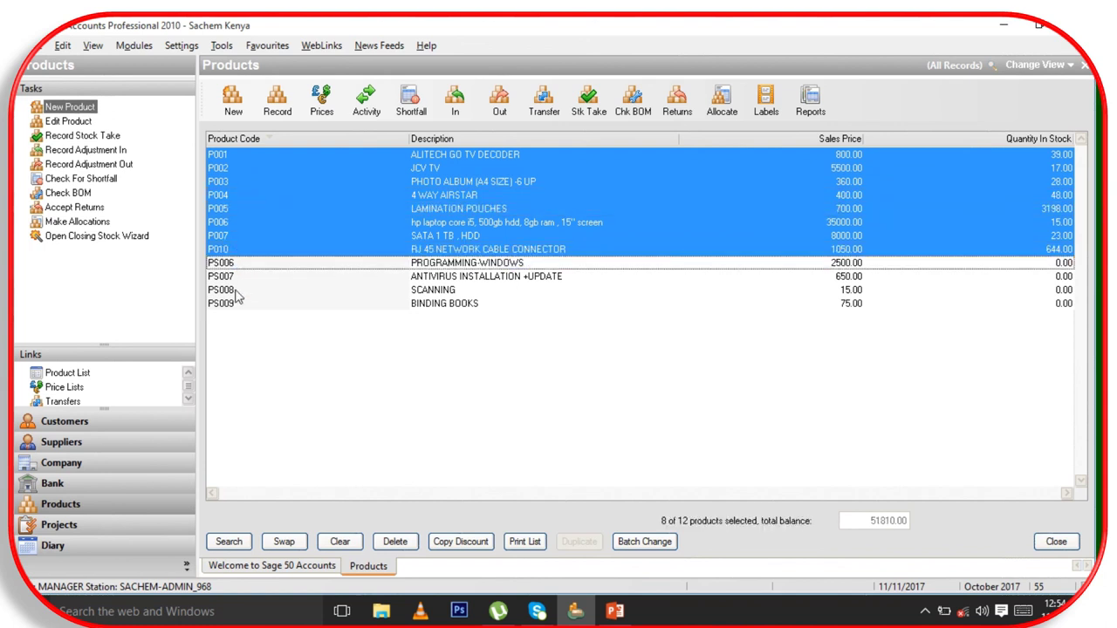
left_click(237, 290, "ctrl")
left_click(224, 276, "ctrl")
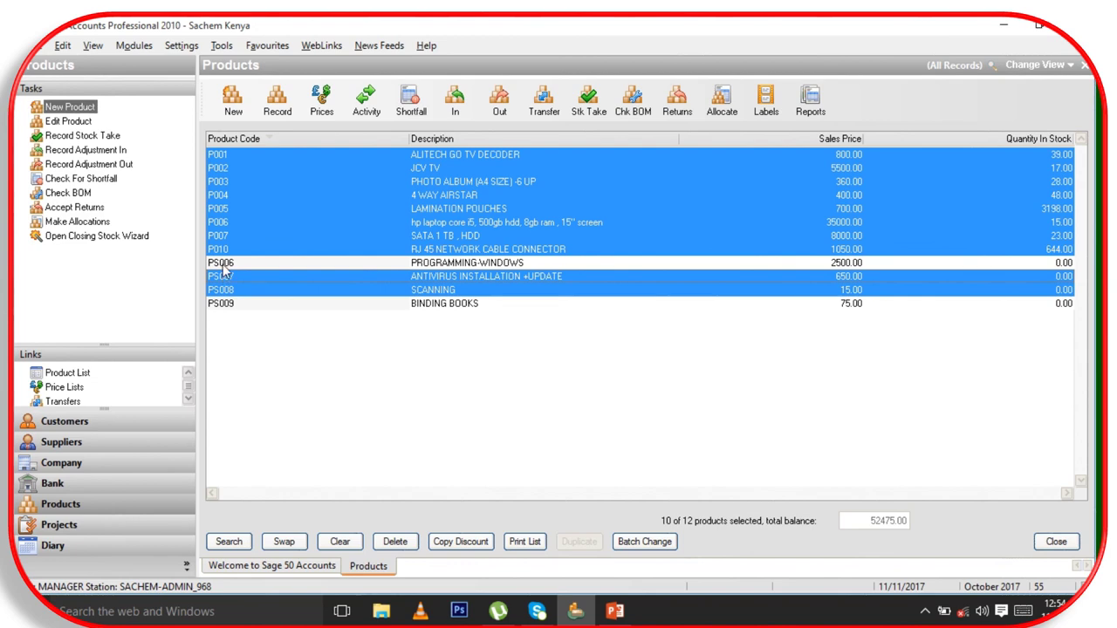
left_click(224, 263, "ctrl")
left_click(222, 305, "ctrl")
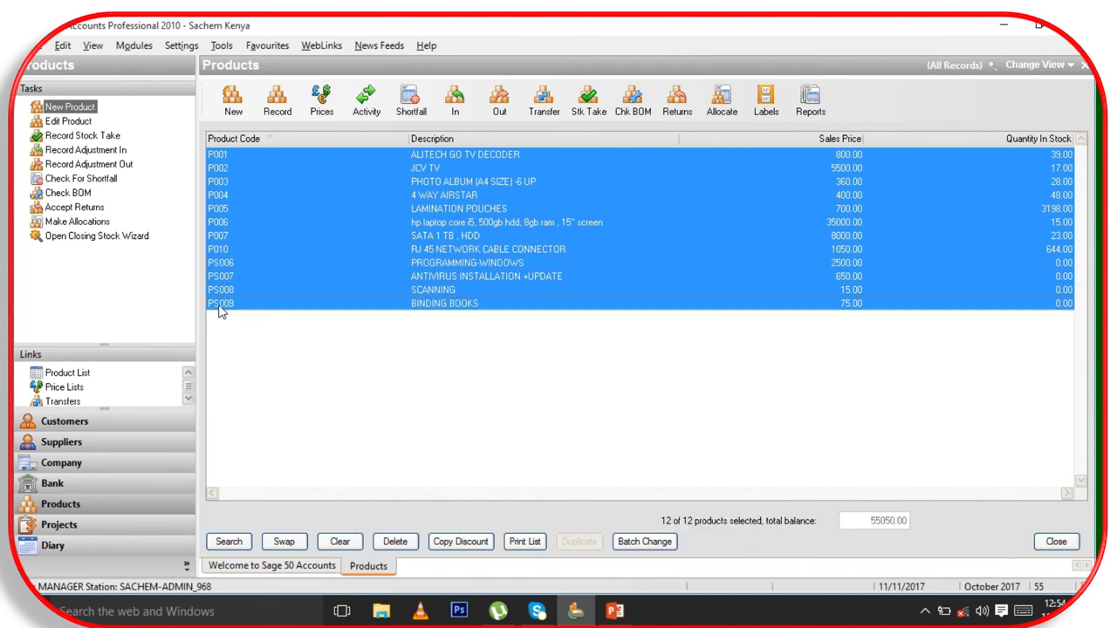